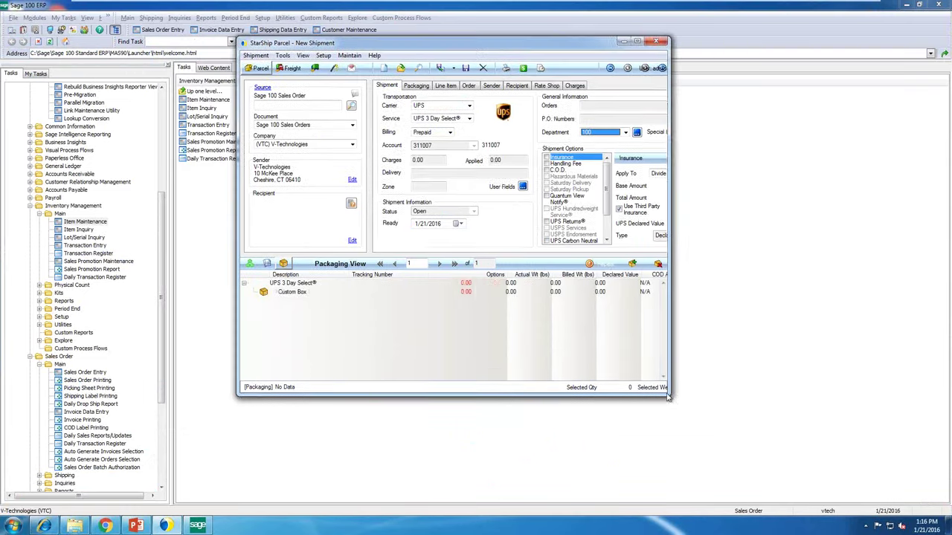
Step: Enlarge the new shipment window to show all its fields and choose Sage 100 Sales Orders as the source document type
{"action": "left_click_drag", "start_coordinate": [672, 396], "coordinate": [741, 455]}
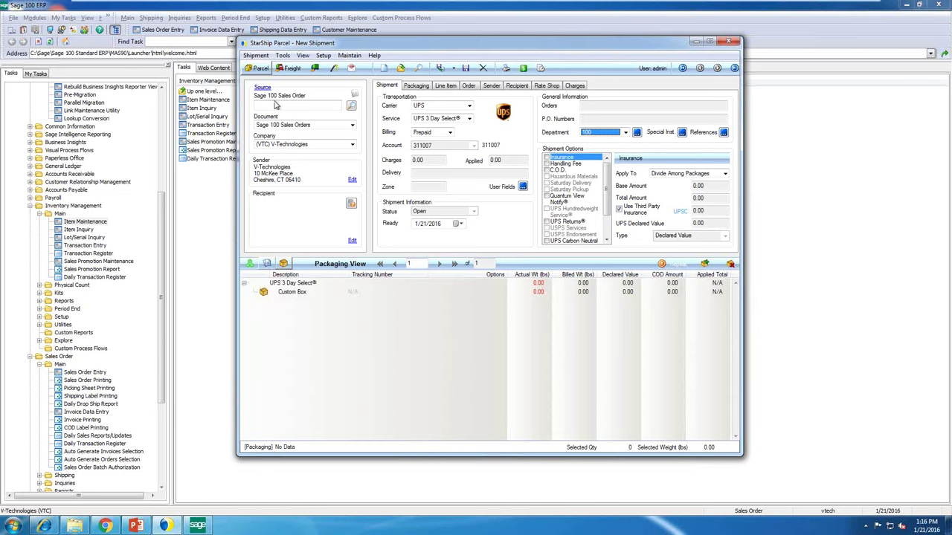
{"action": "left_click", "coordinate": [305, 125]}
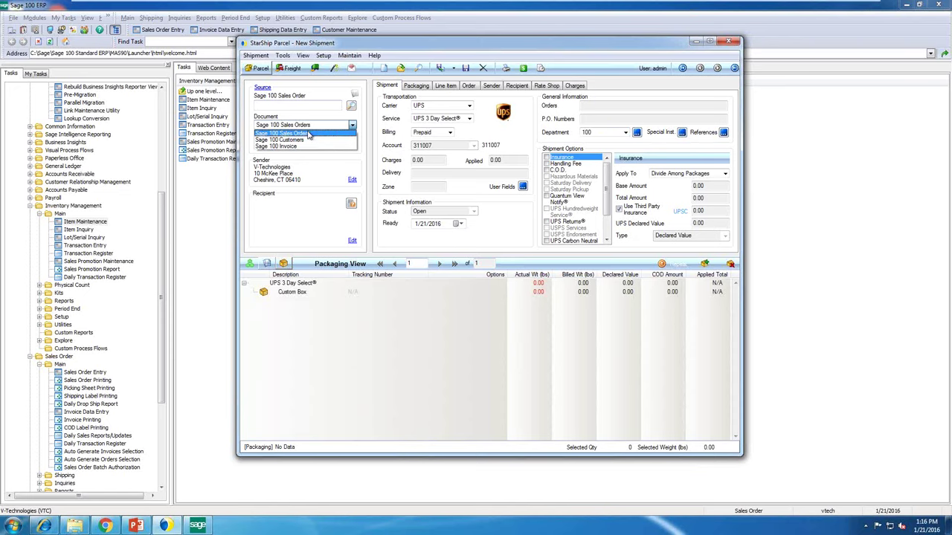
{"action": "left_click", "coordinate": [308, 133]}
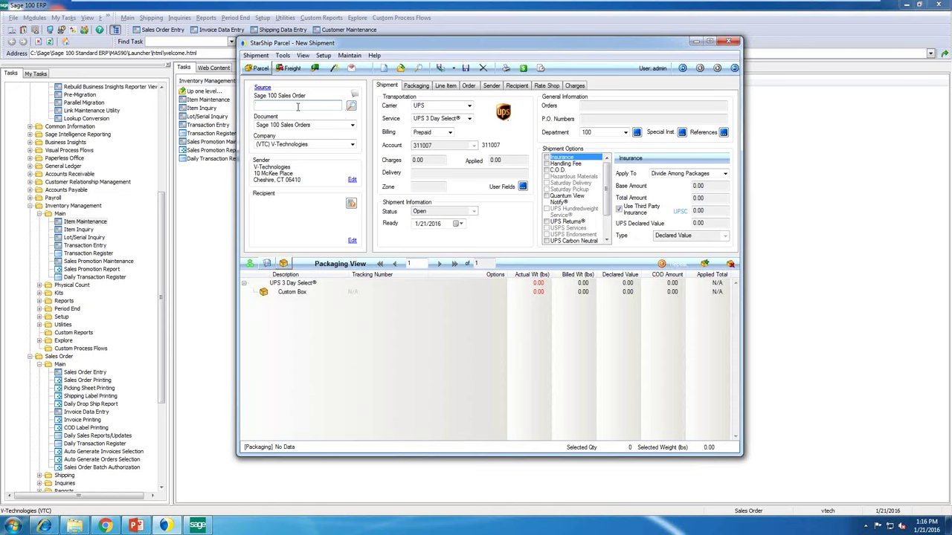
Step: Browse the sales order search list with the filter pane collapsed, and close it without loading an order
{"action": "left_click", "coordinate": [348, 106]}
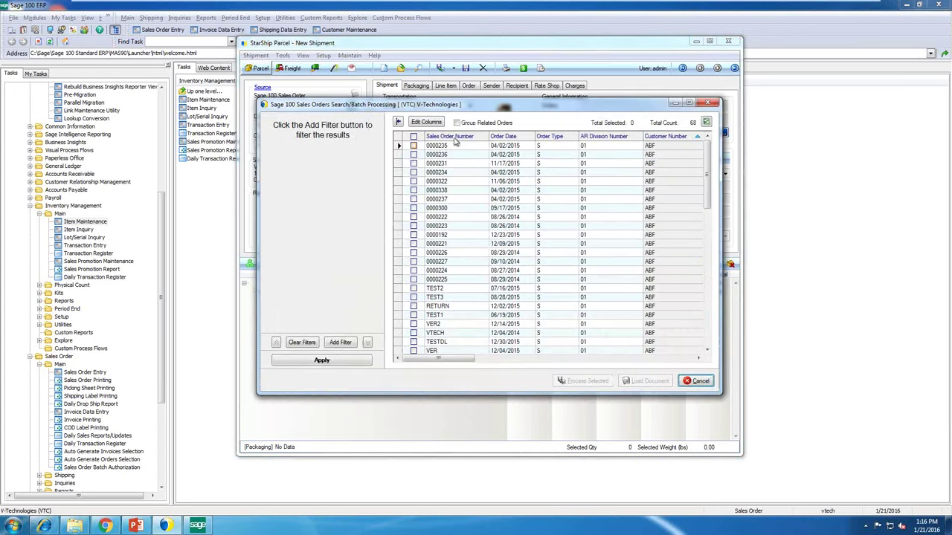
{"action": "left_click", "coordinate": [399, 122]}
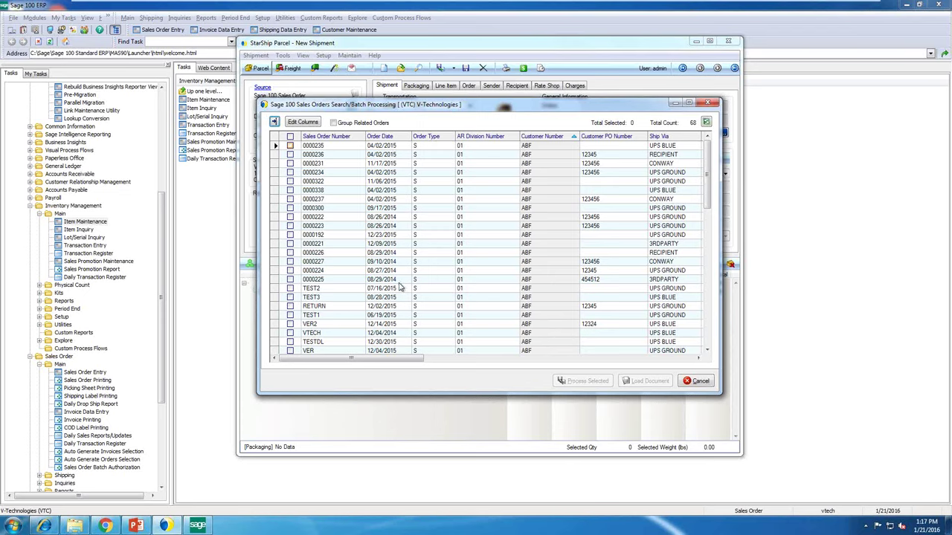
{"action": "left_click", "coordinate": [698, 381]}
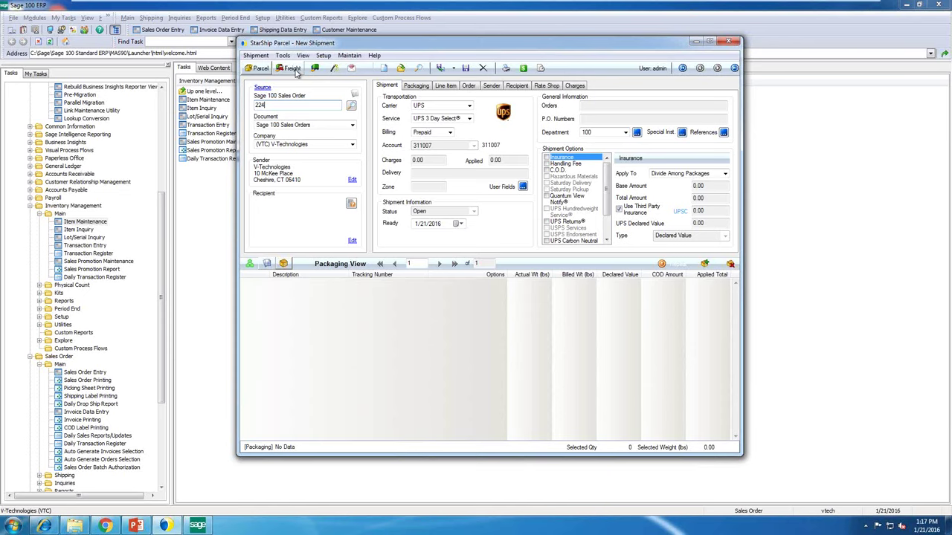
Step: Load the sales order into the shipment by entering its order number
{"action": "left_click", "coordinate": [292, 69]}
{"action": "key", "text": "Return"}
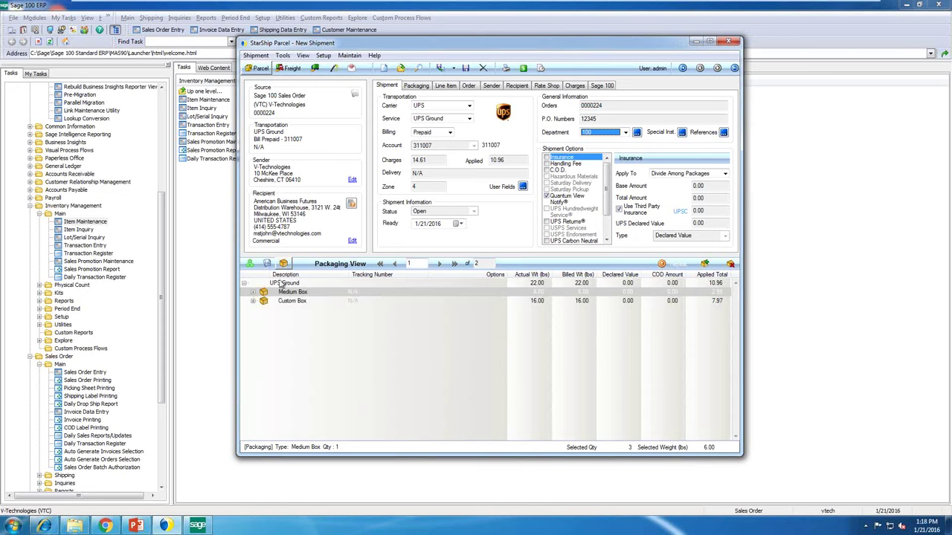
Step: Expand the shipment's packages to show their contents and examine the Market Tote line item and its units on shipment
{"action": "right_click", "coordinate": [251, 284]}
{"action": "left_click", "coordinate": [269, 292]}
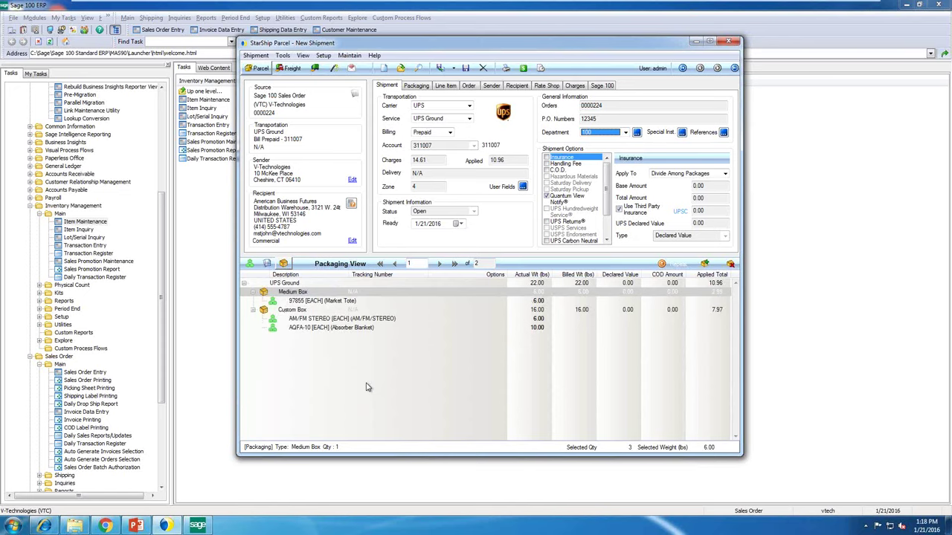
{"action": "left_click", "coordinate": [318, 301]}
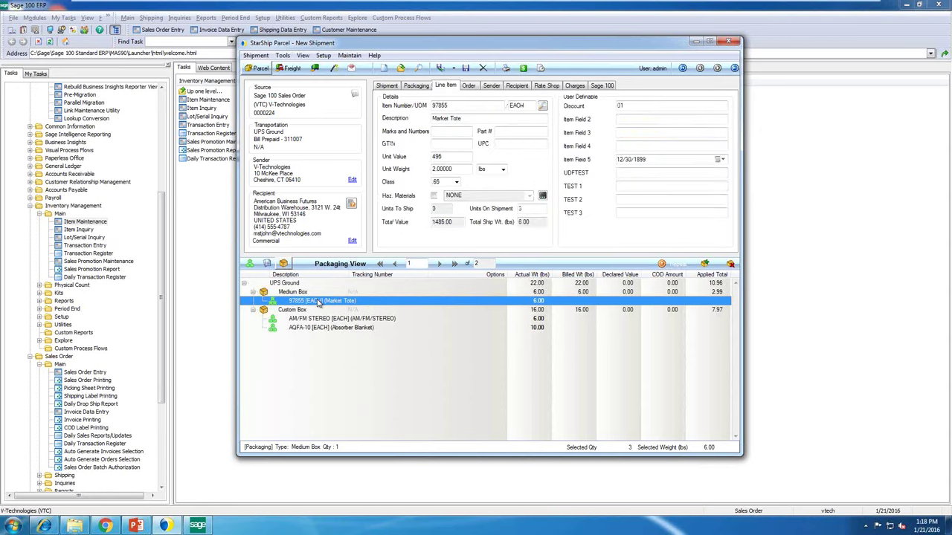
{"action": "left_click", "coordinate": [525, 209]}
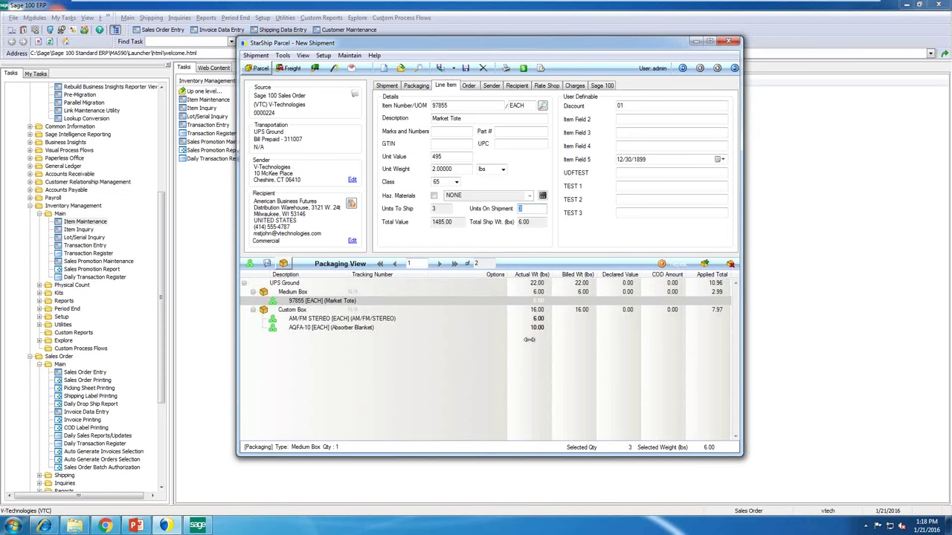
Step: Add an empty custom box to the shipment and select the AM/FM STEREO and Absorber Blanket items in the existing custom box
{"action": "left_click", "coordinate": [638, 309]}
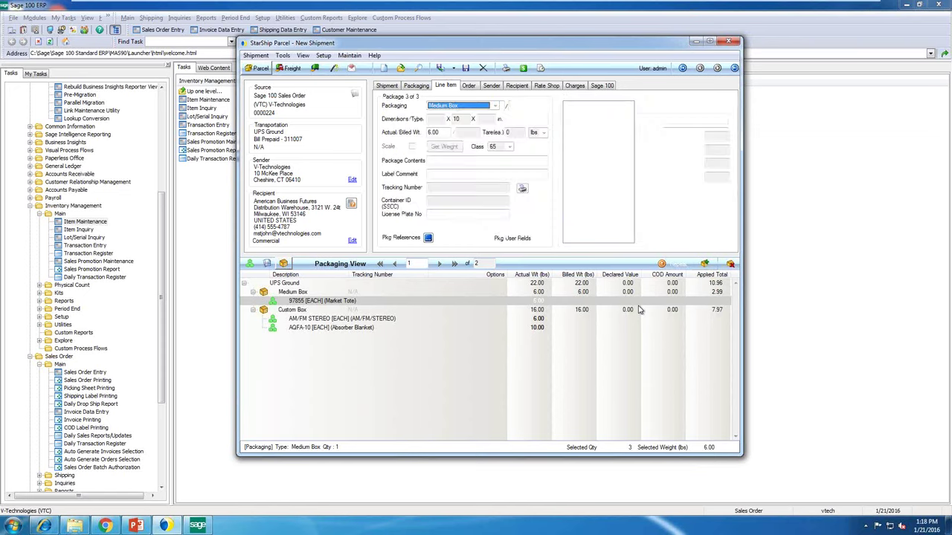
{"action": "left_click", "coordinate": [253, 292]}
{"action": "left_click", "coordinate": [253, 310]}
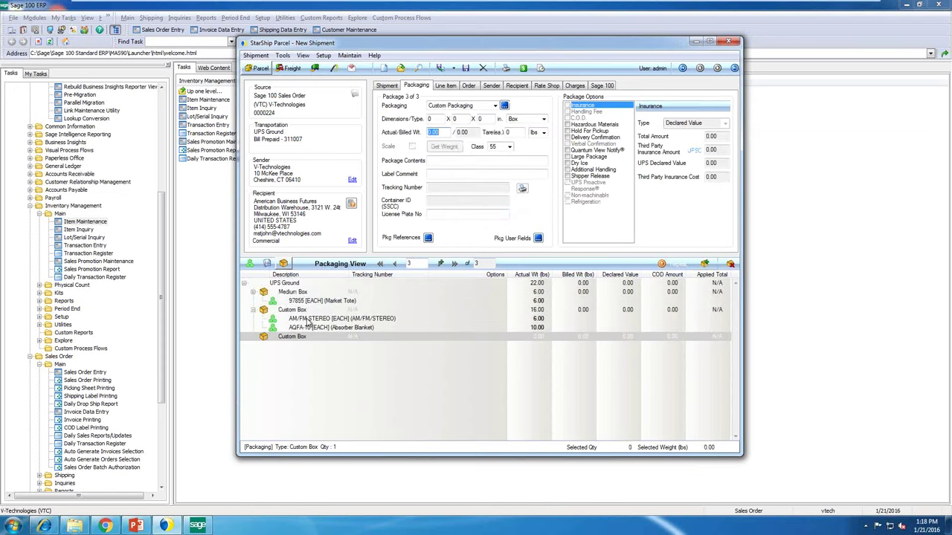
{"action": "left_click", "coordinate": [307, 321]}
{"action": "left_click_drag", "start_coordinate": [306, 322], "coordinate": [314, 325]}
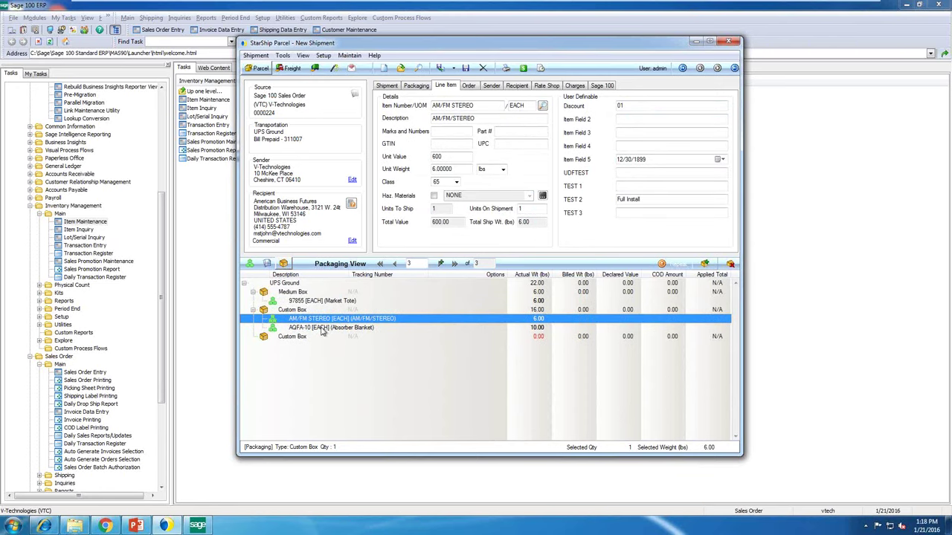
{"action": "left_click_drag", "start_coordinate": [322, 332], "coordinate": [324, 332]}
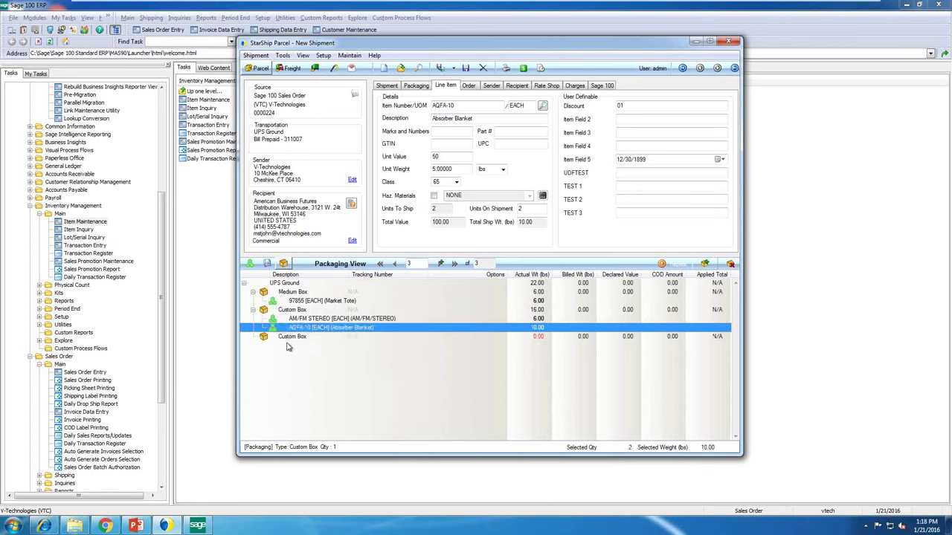
Step: Delete the empty custom box added as the third package
{"action": "left_click", "coordinate": [292, 338]}
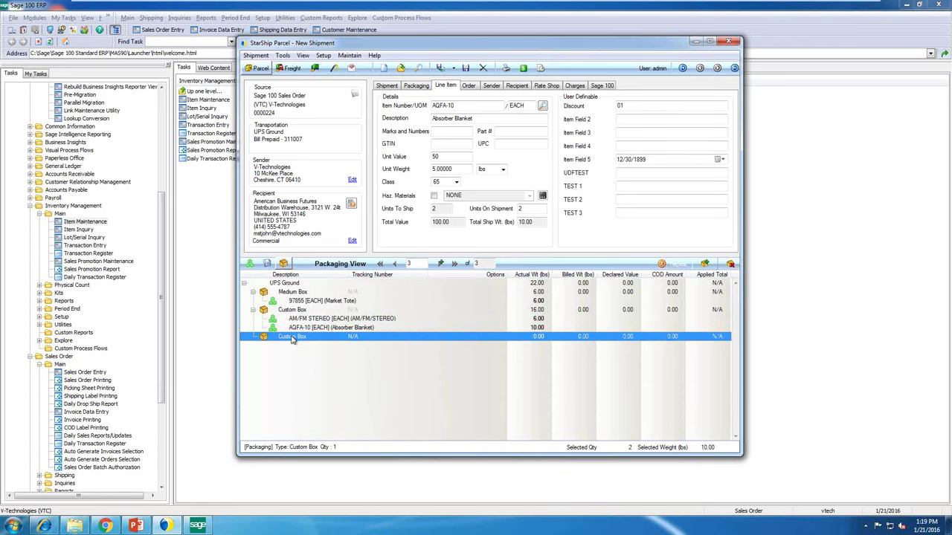
{"action": "left_click", "coordinate": [732, 266]}
{"action": "left_click", "coordinate": [483, 307]}
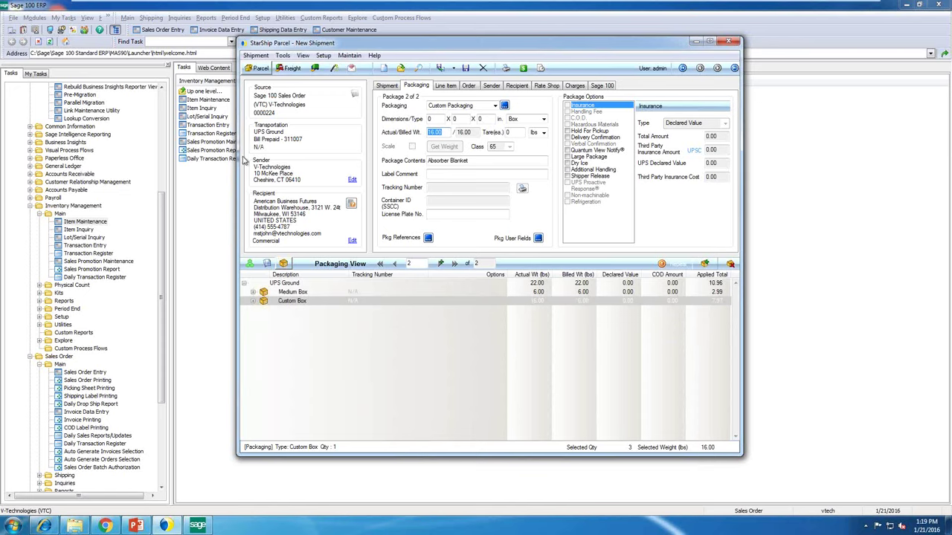
Step: Open the Shipping Assistant, examine the first related order's items, and review the ship quantities before going on to the package detail
{"action": "left_click", "coordinate": [335, 68]}
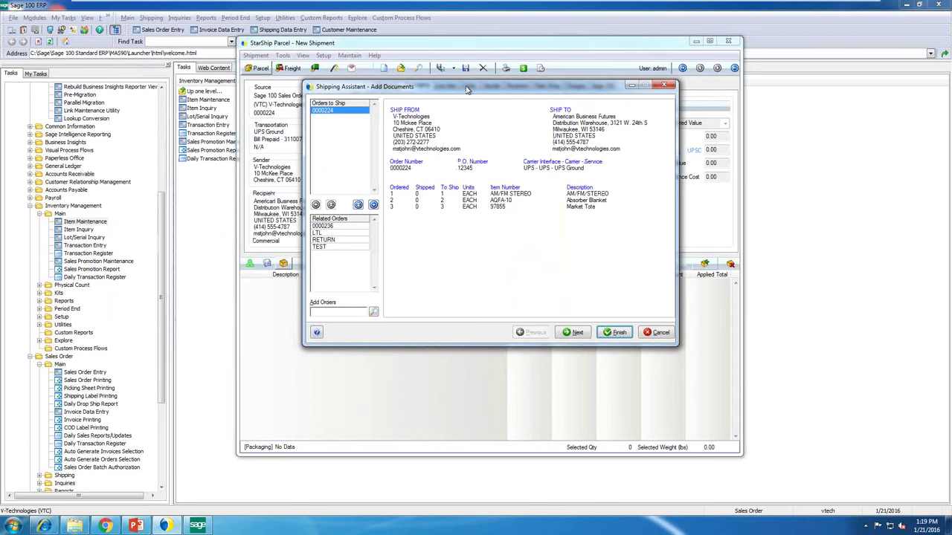
{"action": "left_click_drag", "start_coordinate": [464, 89], "coordinate": [482, 93]}
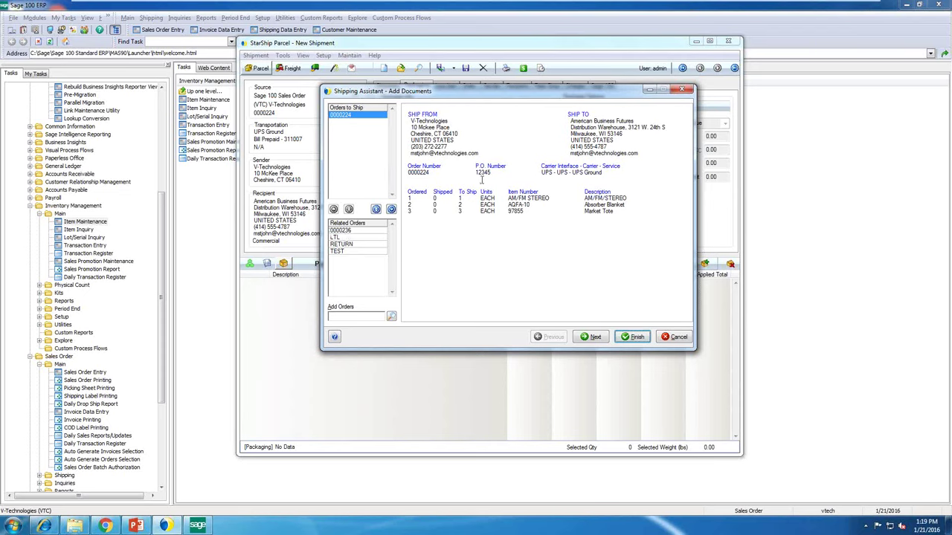
{"action": "left_click", "coordinate": [347, 230]}
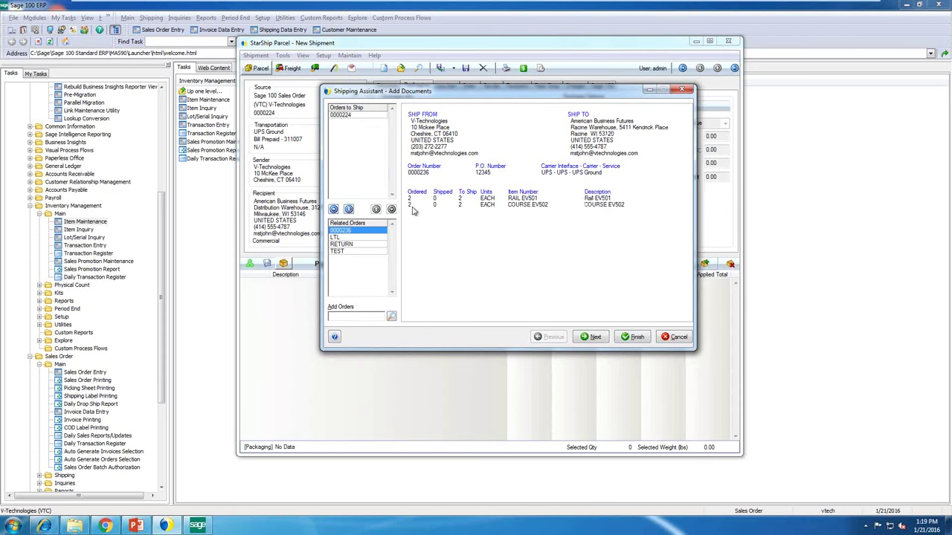
{"action": "left_click", "coordinate": [592, 338]}
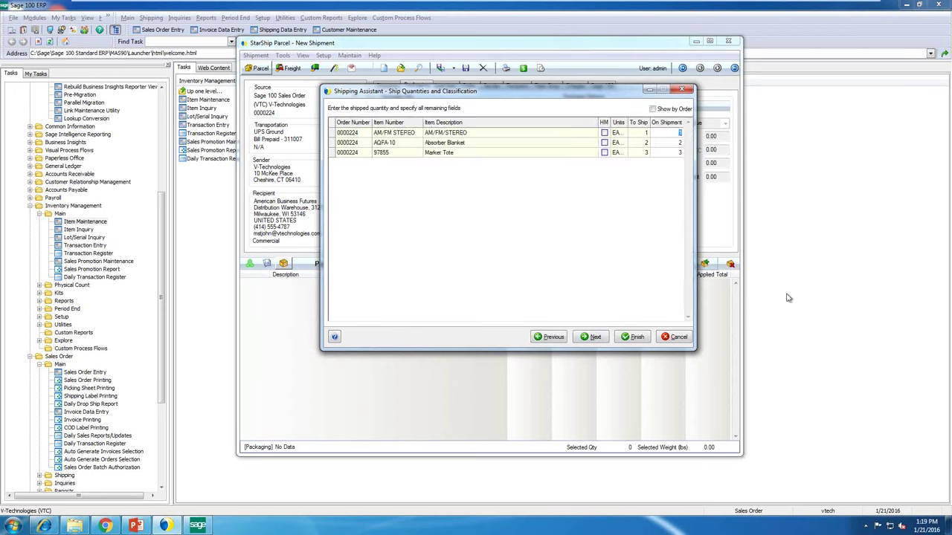
{"action": "left_click", "coordinate": [595, 338]}
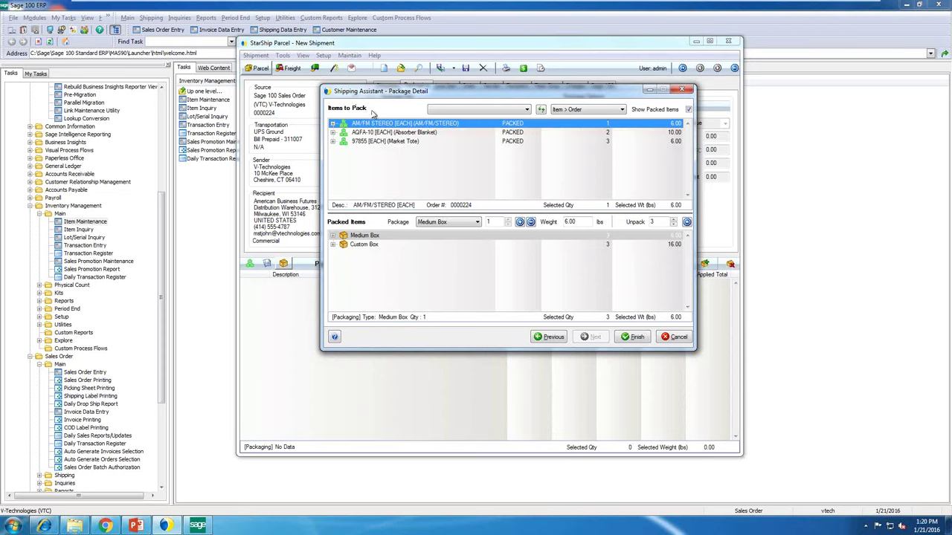
Step: Select the Absorber Blanket item and the Custom Box in the package detail, review the available package types, and finish the assistant
{"action": "left_click", "coordinate": [368, 131]}
{"action": "left_click_drag", "start_coordinate": [368, 132], "coordinate": [388, 139]}
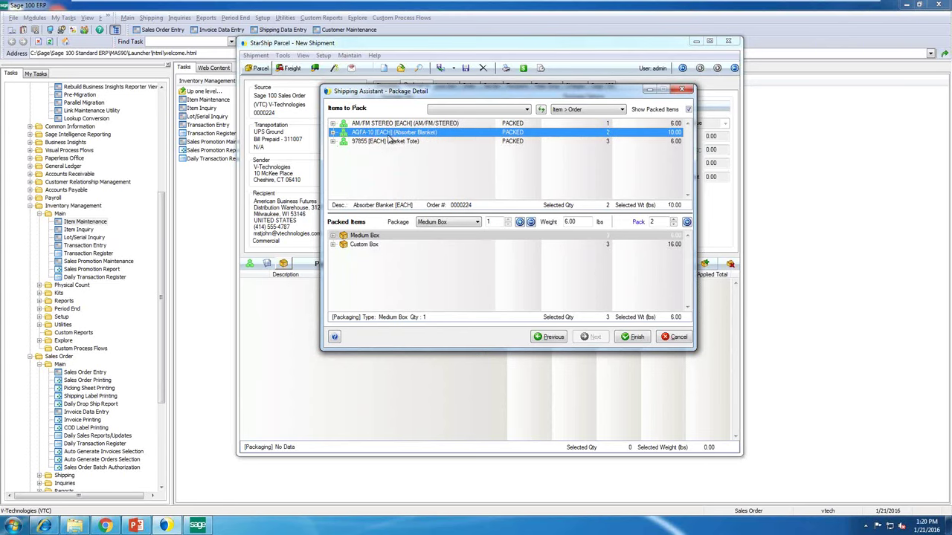
{"action": "left_click", "coordinate": [530, 222]}
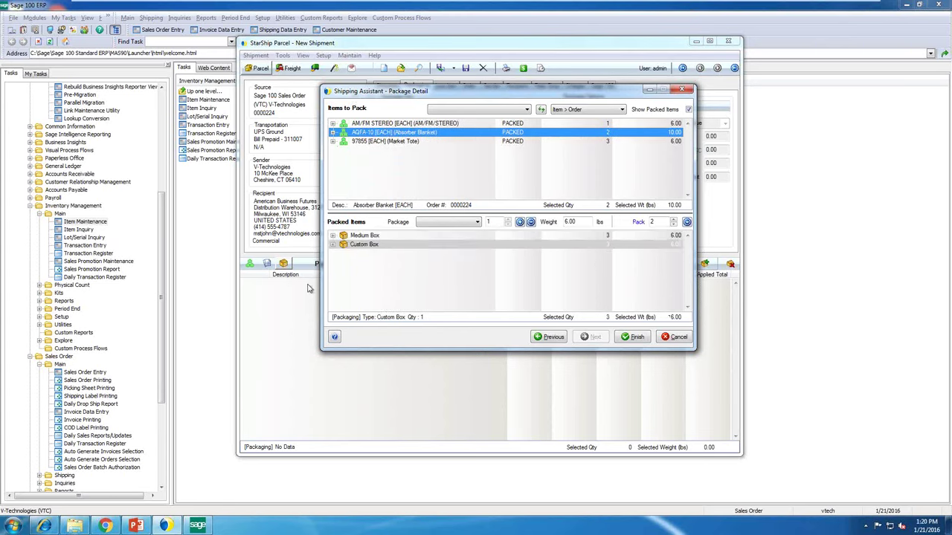
{"action": "left_click", "coordinate": [476, 222]}
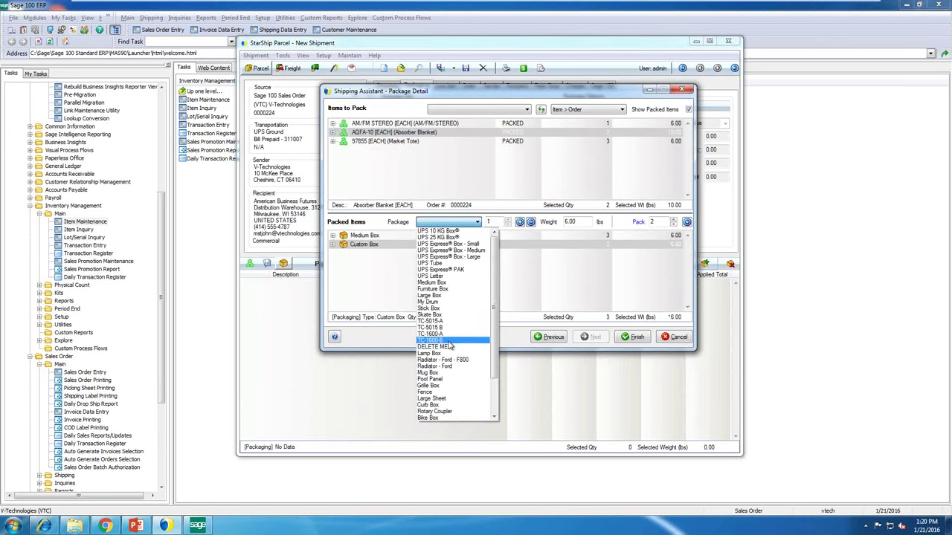
{"action": "left_click", "coordinate": [443, 183]}
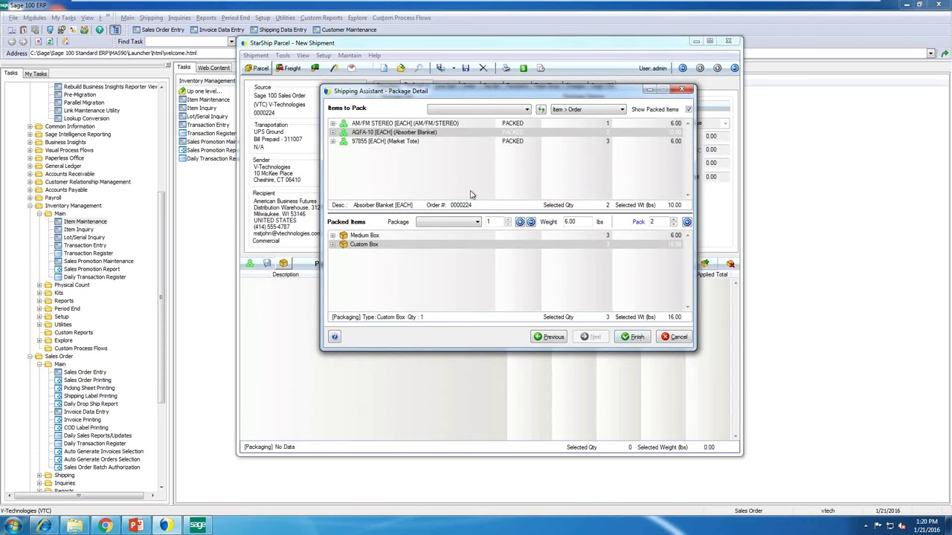
{"action": "left_click", "coordinate": [640, 338]}
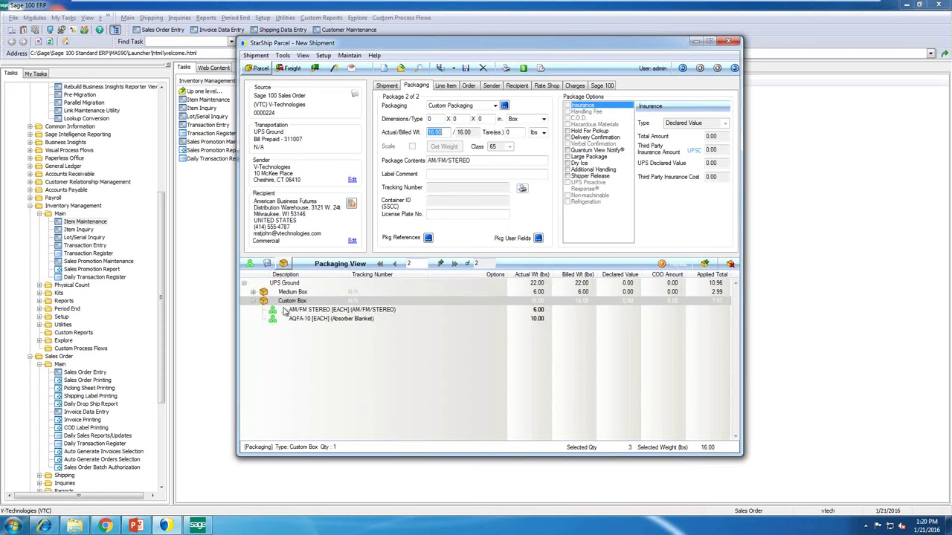
Step: View the AM/FM STEREO line item and repeat its custom box package 2 times
{"action": "left_click", "coordinate": [338, 311]}
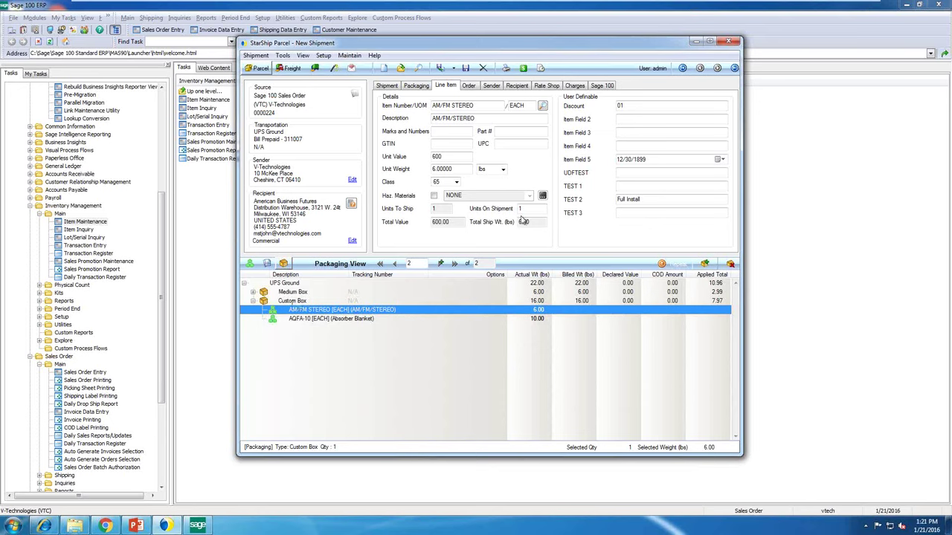
{"action": "left_click", "coordinate": [670, 267]}
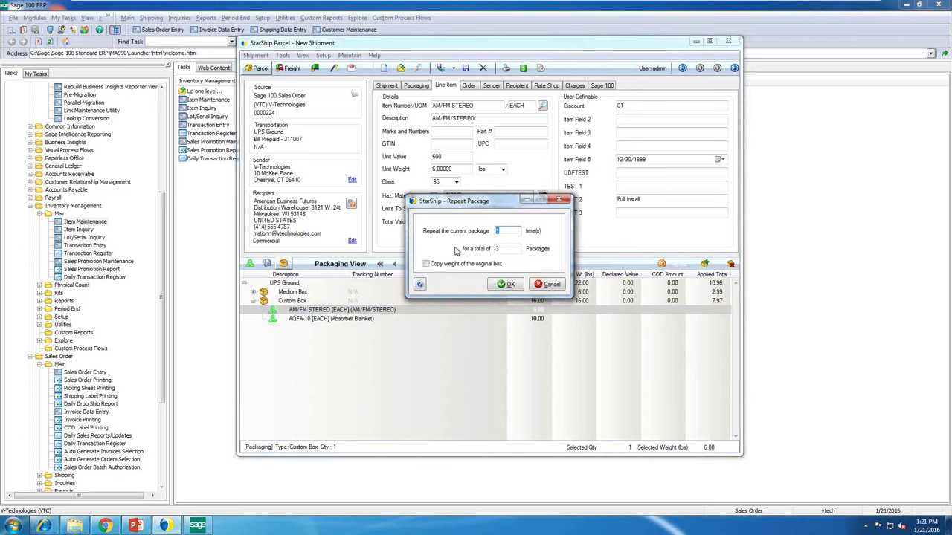
{"action": "type", "text": "2"}
{"action": "key", "text": "Return"}
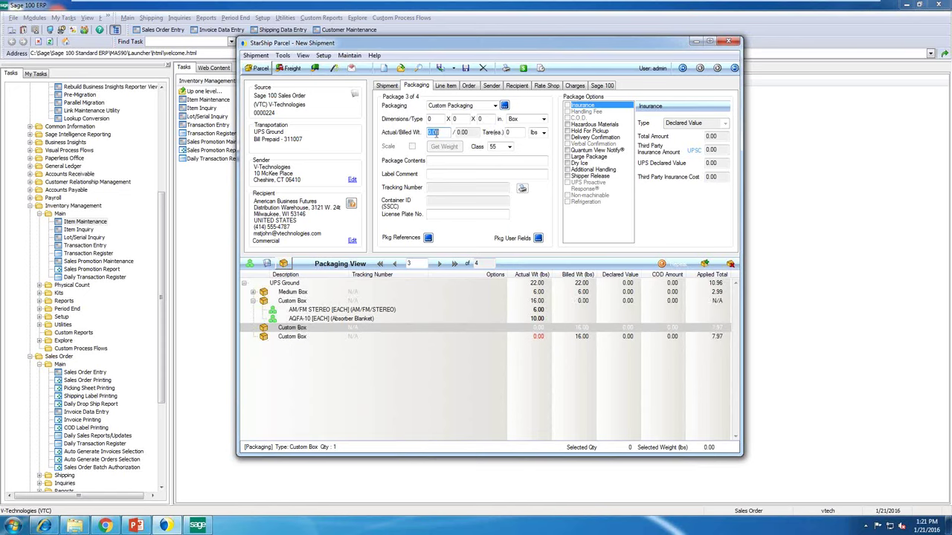
Step: Delete both repeated empty custom boxes from the shipment
{"action": "left_click", "coordinate": [294, 336]}
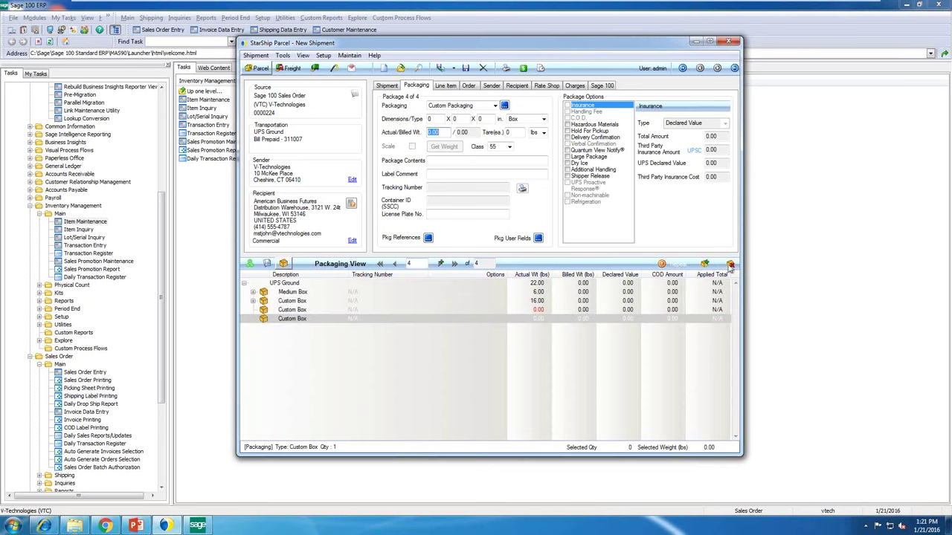
{"action": "left_click", "coordinate": [661, 264]}
{"action": "key", "text": "Return"}
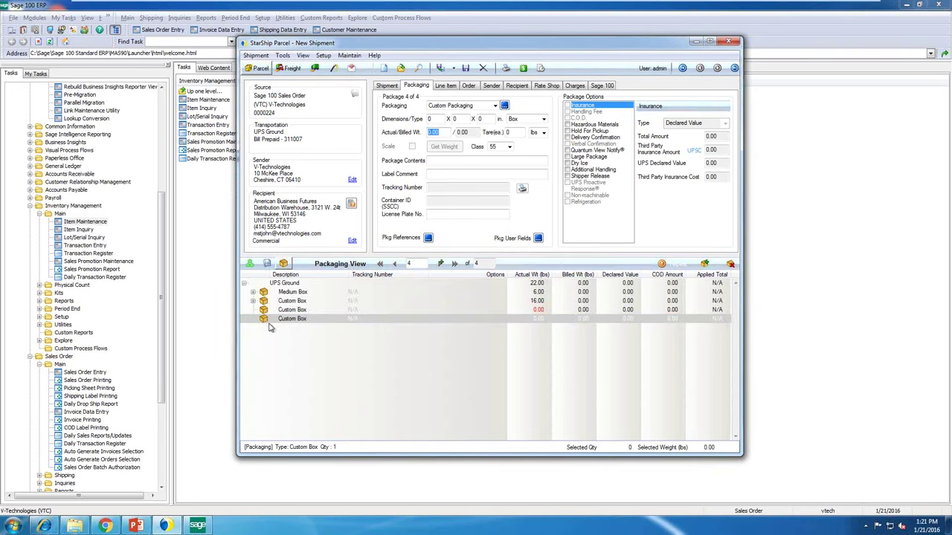
{"action": "left_click", "coordinate": [708, 264]}
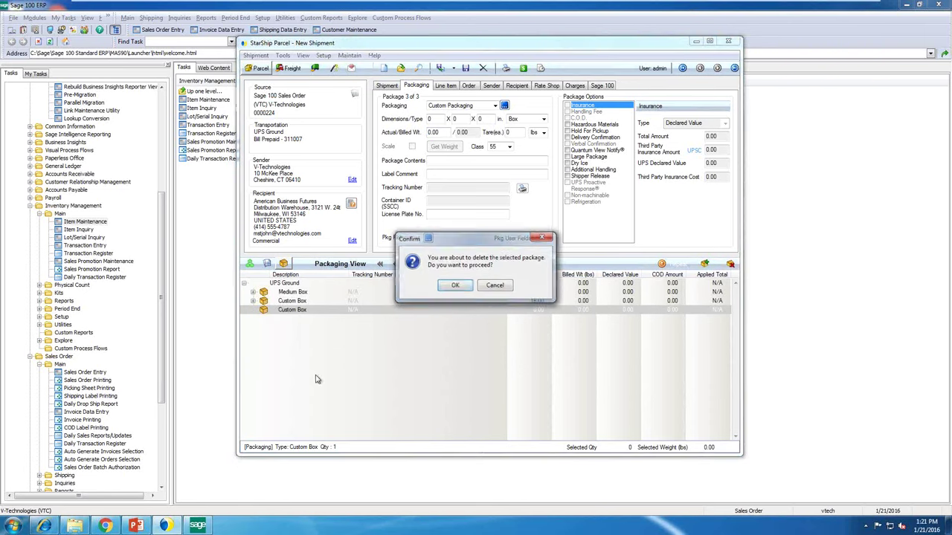
{"action": "left_click", "coordinate": [456, 287]}
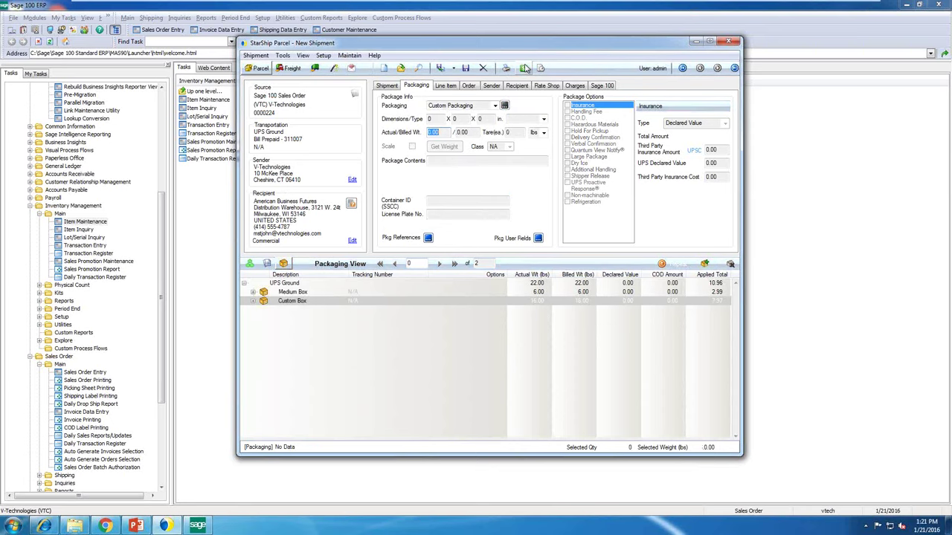
Step: Rate shop the shipment across the carriers and select the UPS 3 Day Select quote
{"action": "left_click", "coordinate": [524, 68]}
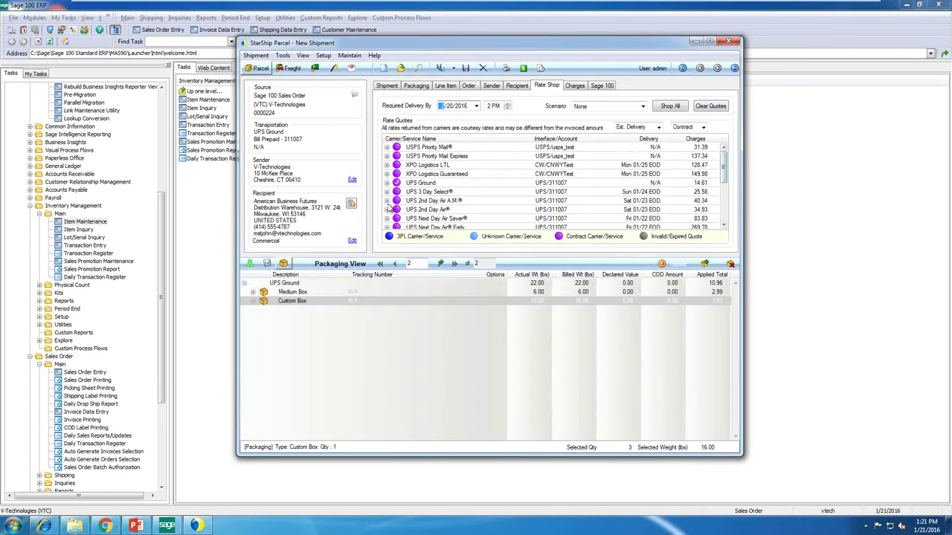
{"action": "left_click", "coordinate": [399, 194]}
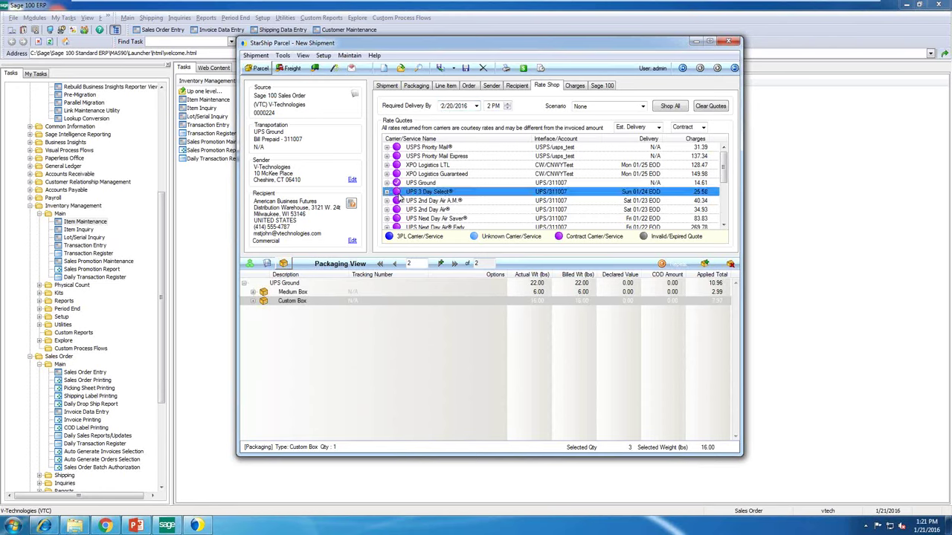
Step: Apply the UPS 3 Day Select quote to the shipment, then review its charges and the freight rules behind the total applied freight
{"action": "double_click", "coordinate": [400, 195]}
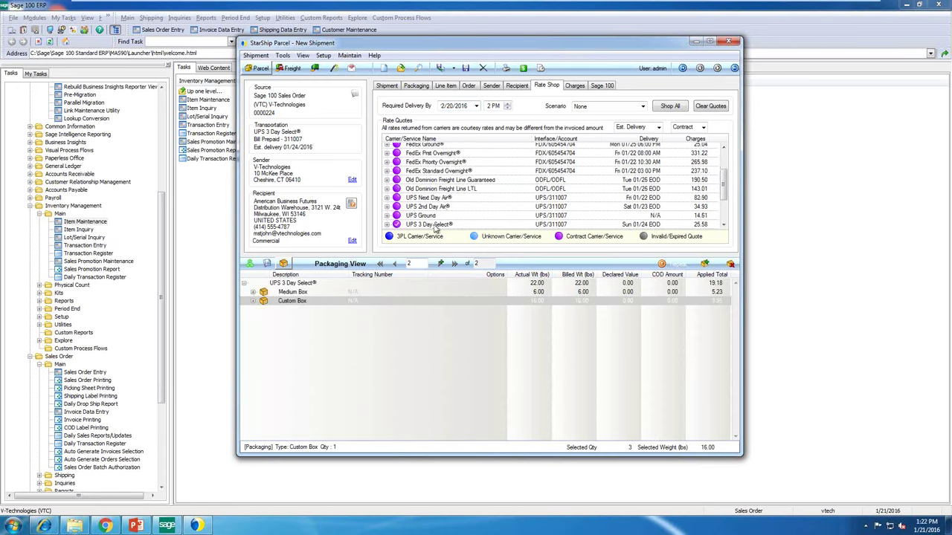
{"action": "left_click", "coordinate": [574, 87]}
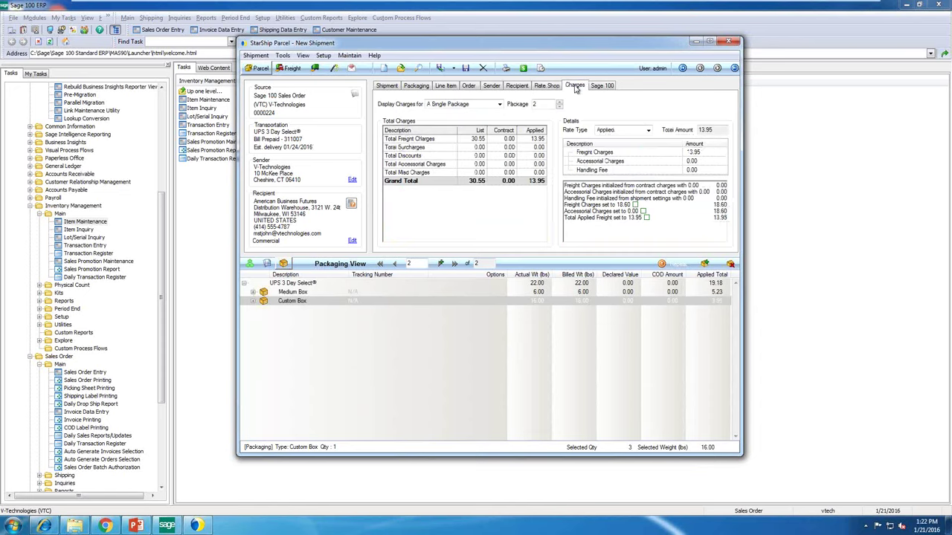
{"action": "left_click", "coordinate": [646, 218]}
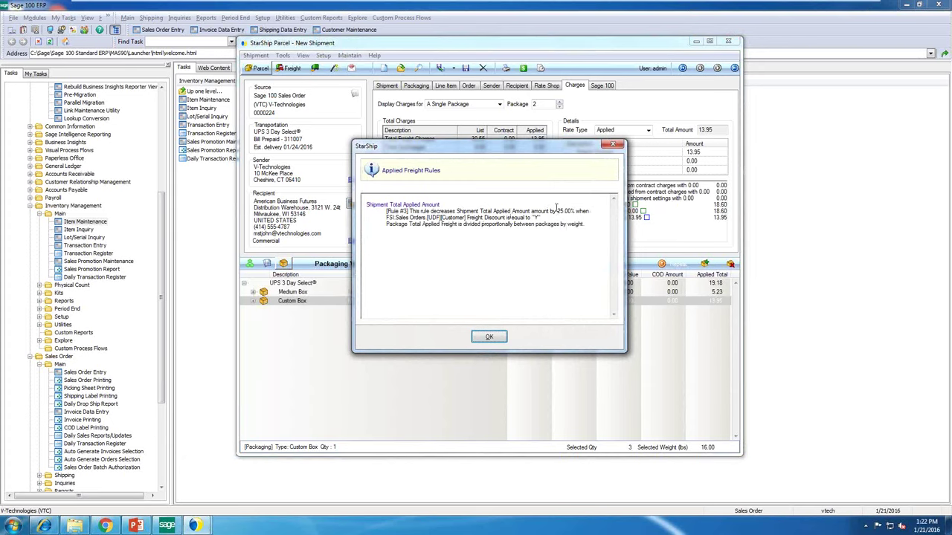
{"action": "left_click", "coordinate": [493, 340]}
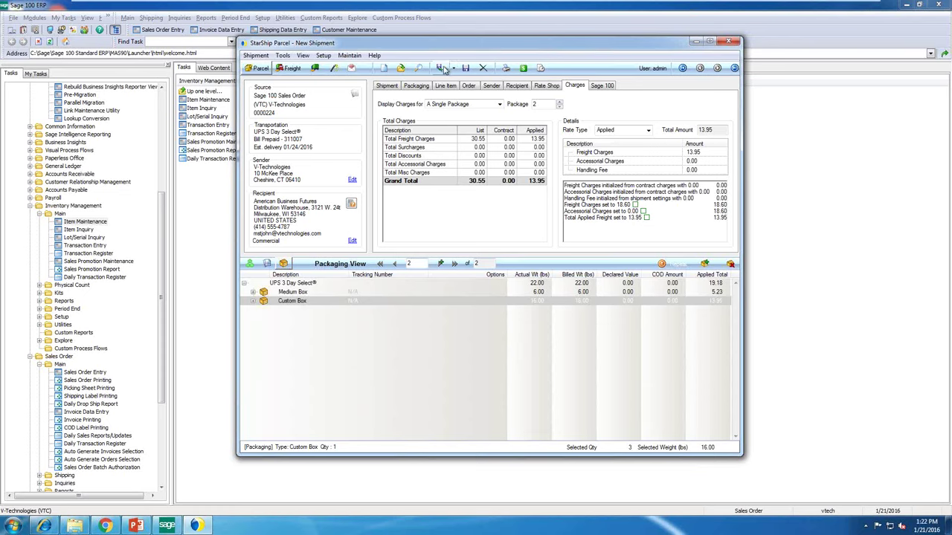
Step: Process the shipment, enlarge the label and packing list preview to show the full page, and close it
{"action": "left_click", "coordinate": [440, 68]}
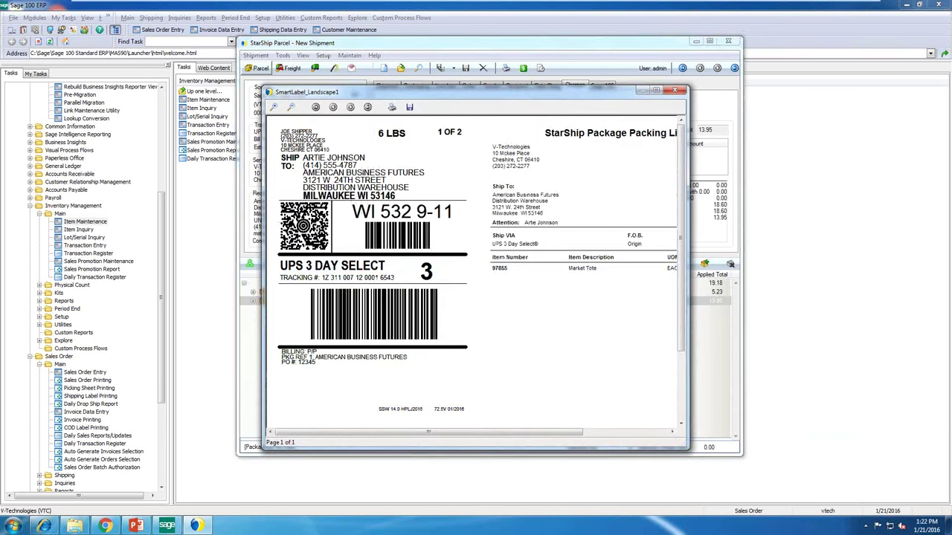
{"action": "left_click_drag", "start_coordinate": [454, 99], "coordinate": [369, 49]}
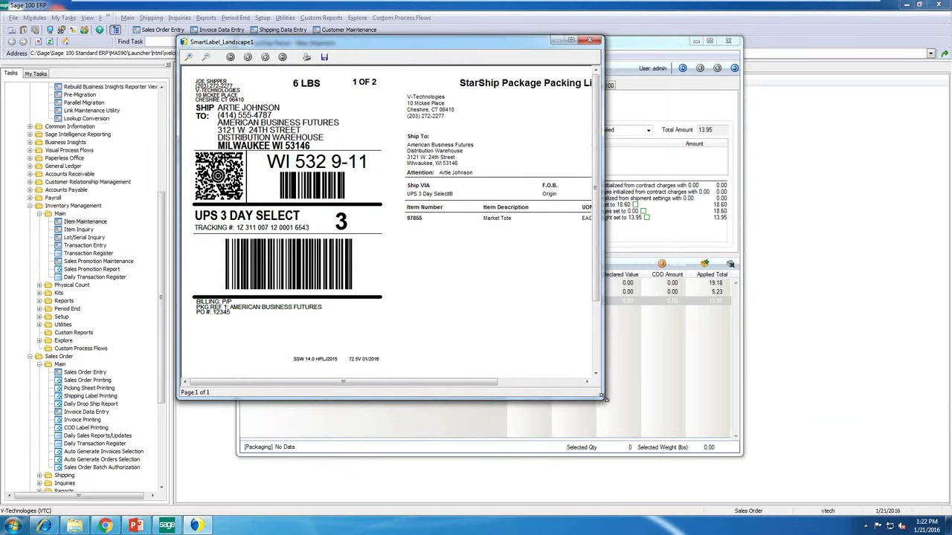
{"action": "left_click_drag", "start_coordinate": [604, 399], "coordinate": [784, 458]}
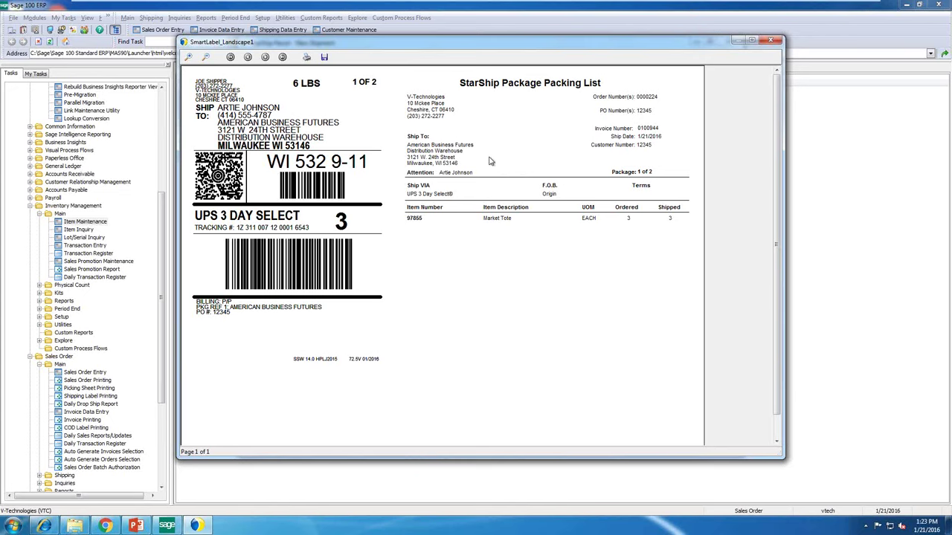
{"action": "left_click", "coordinate": [774, 42]}
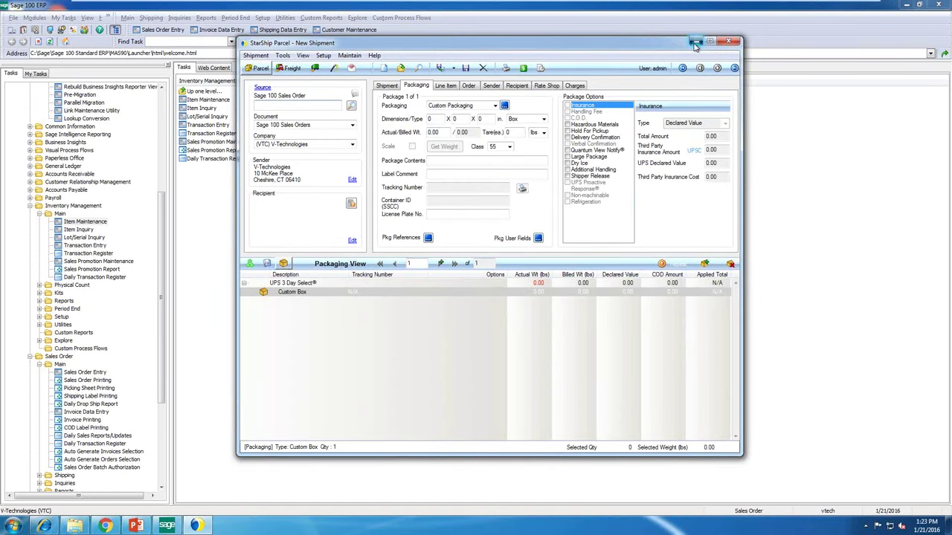
Step: Open the shipment's invoice in Sage 100 Invoice Data Entry, check its package tracking and freight totals, and accept it
{"action": "left_click", "coordinate": [694, 43]}
{"action": "left_click", "coordinate": [221, 29]}
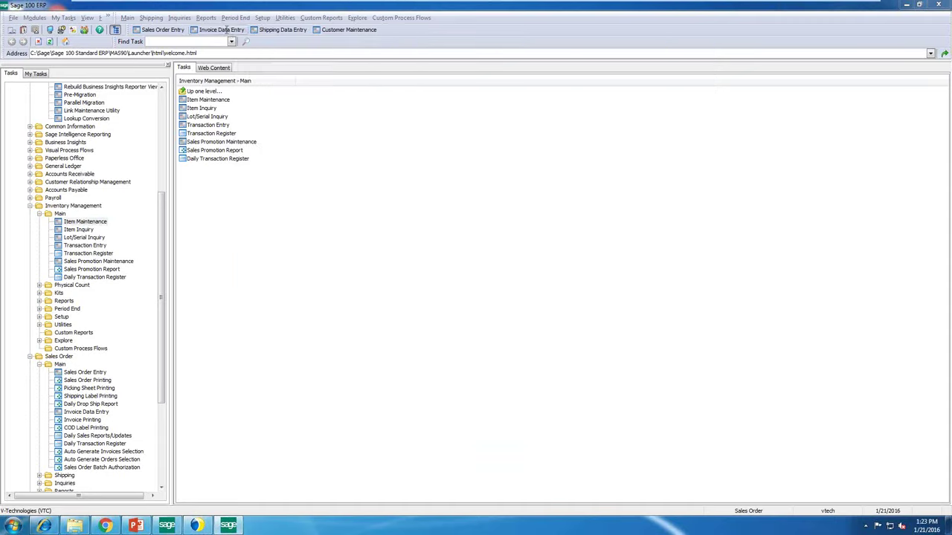
{"action": "left_click", "coordinate": [348, 60]}
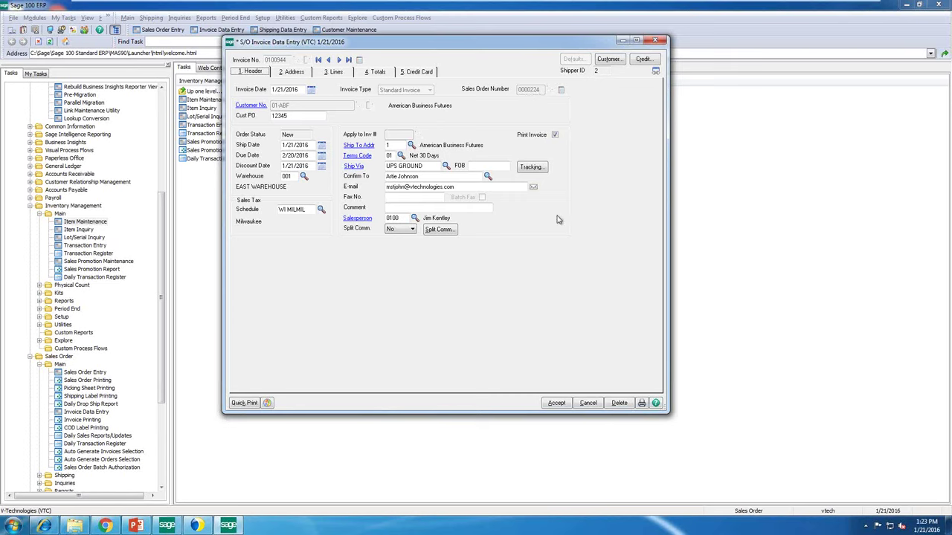
{"action": "left_click", "coordinate": [537, 169]}
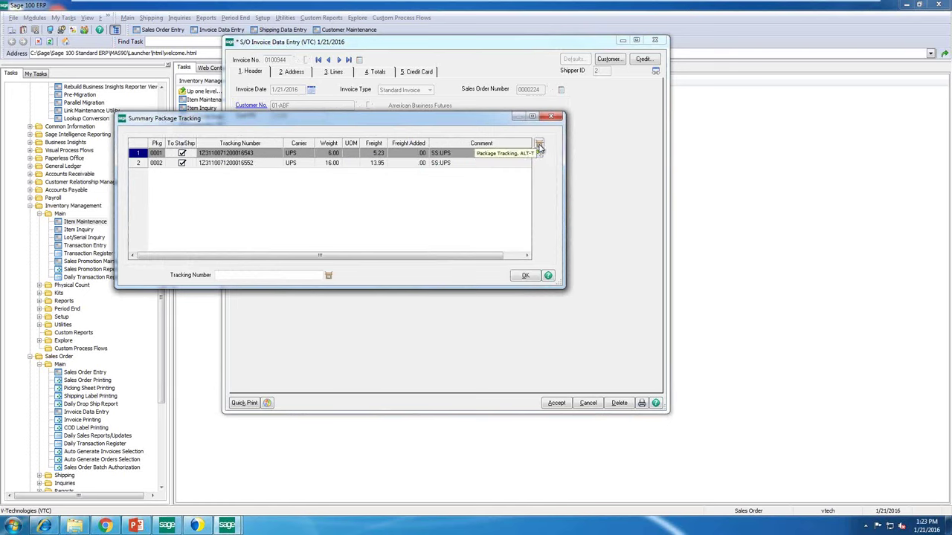
{"action": "left_click", "coordinate": [525, 275]}
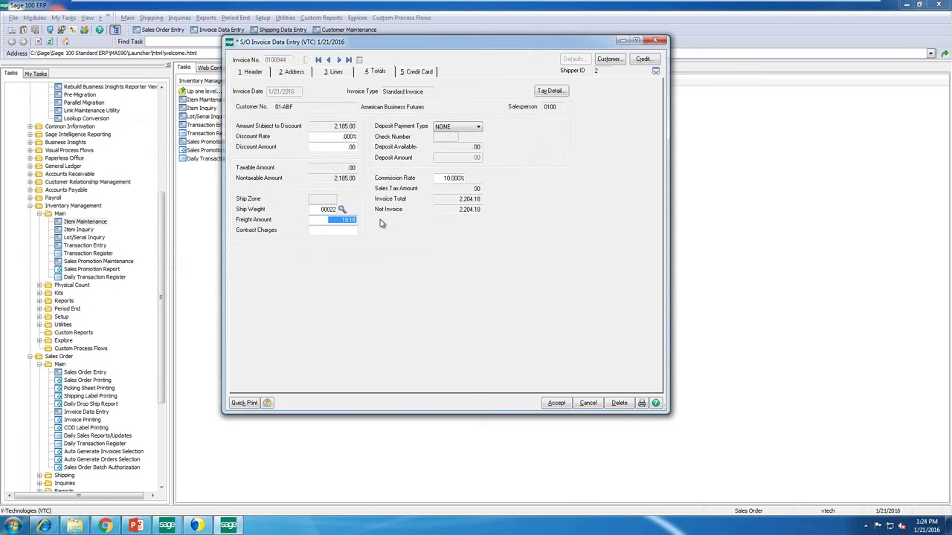
{"action": "left_click", "coordinate": [556, 402]}
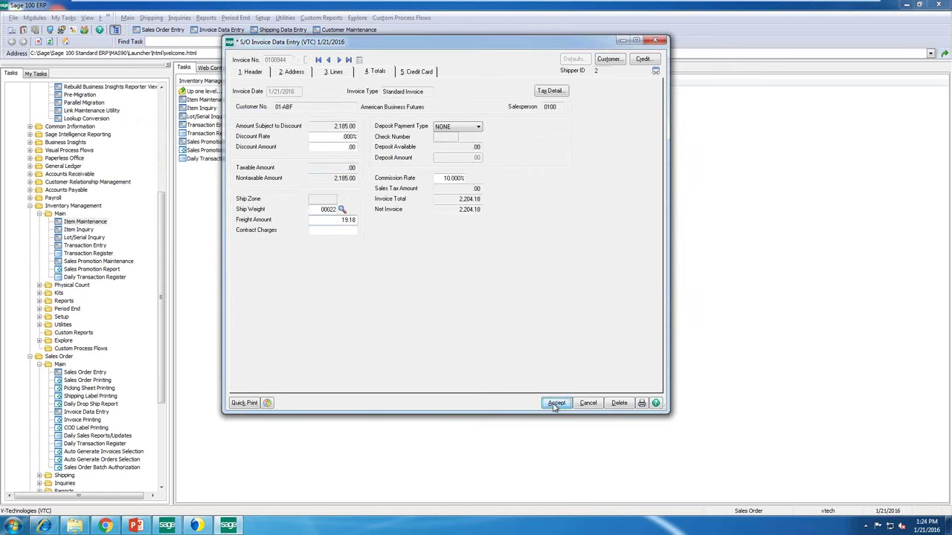
{"action": "left_click", "coordinate": [653, 41]}
Step: Switch to the eNotify Email Viewer in Chrome, log on, and show the pending shipment notification in an enlarged message pane
{"action": "left_click", "coordinate": [106, 527]}
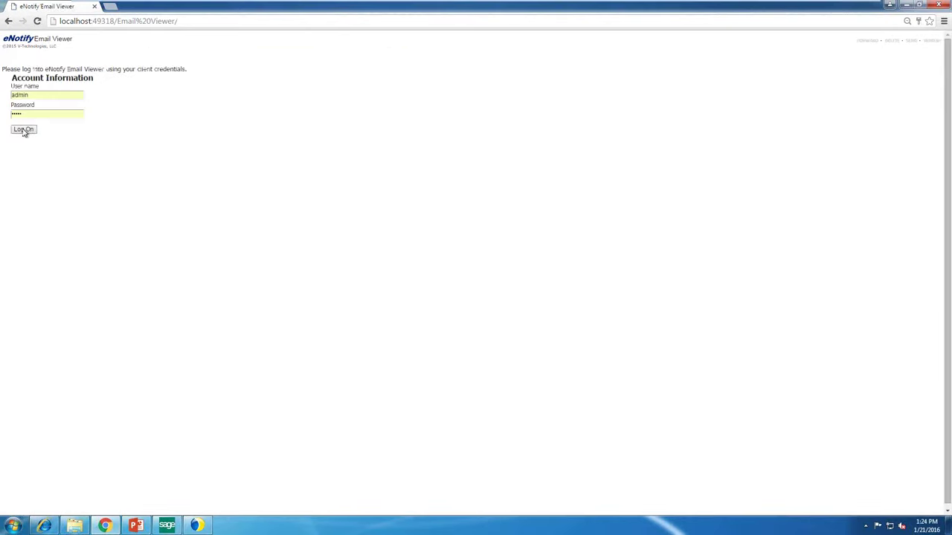
{"action": "left_click", "coordinate": [23, 130]}
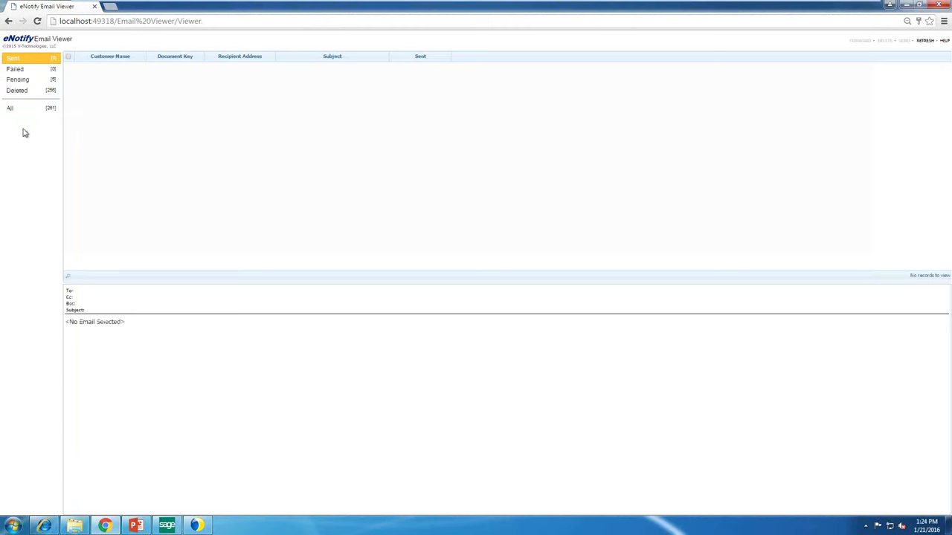
{"action": "left_click", "coordinate": [33, 79]}
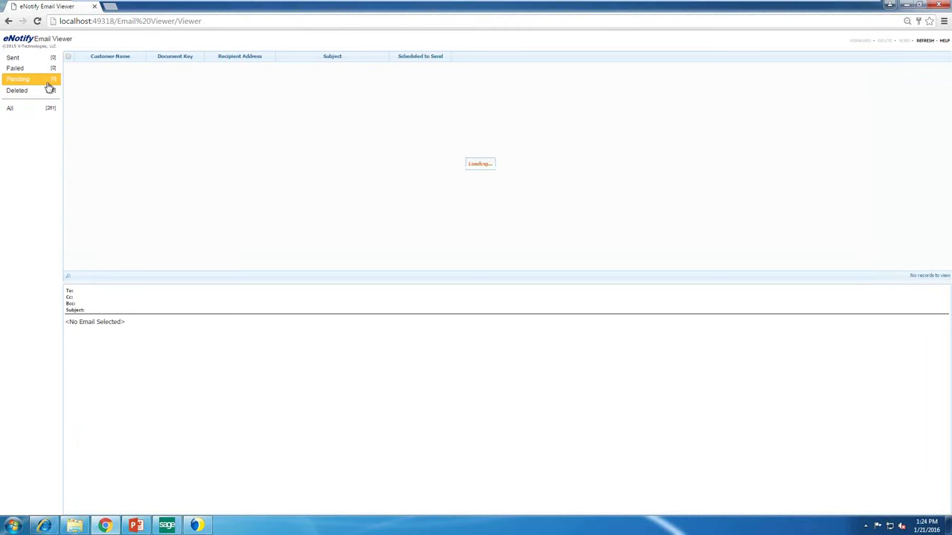
{"action": "left_click_drag", "start_coordinate": [203, 271], "coordinate": [195, 71]}
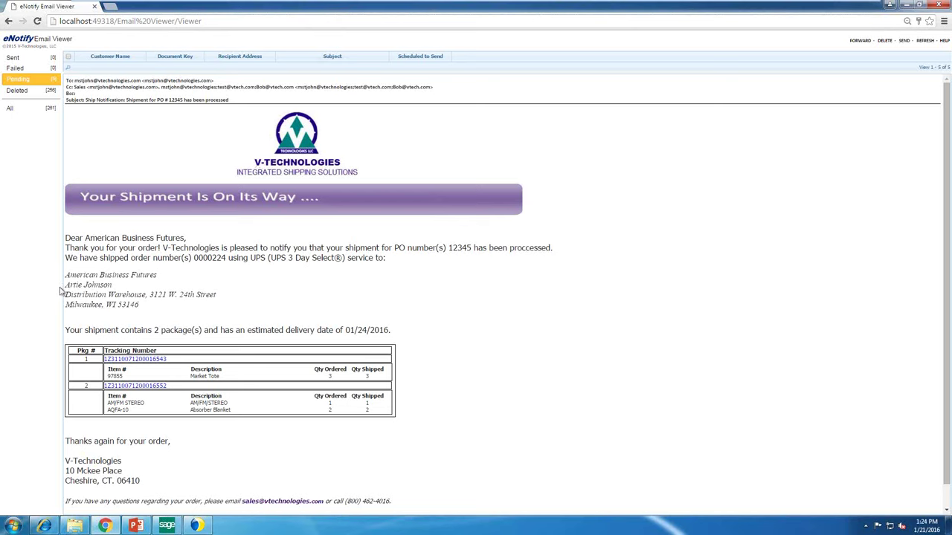
Step: Examine the shipment notification's PO number, carrier service, recipient address, closing text and copied recipients
{"action": "left_click_drag", "start_coordinate": [394, 248], "coordinate": [471, 248]}
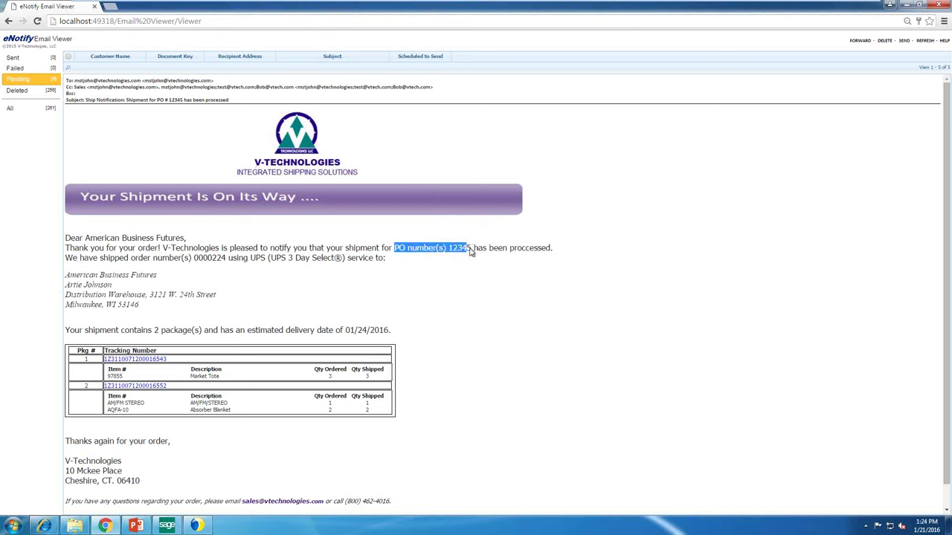
{"action": "left_click_drag", "start_coordinate": [132, 258], "coordinate": [331, 258]}
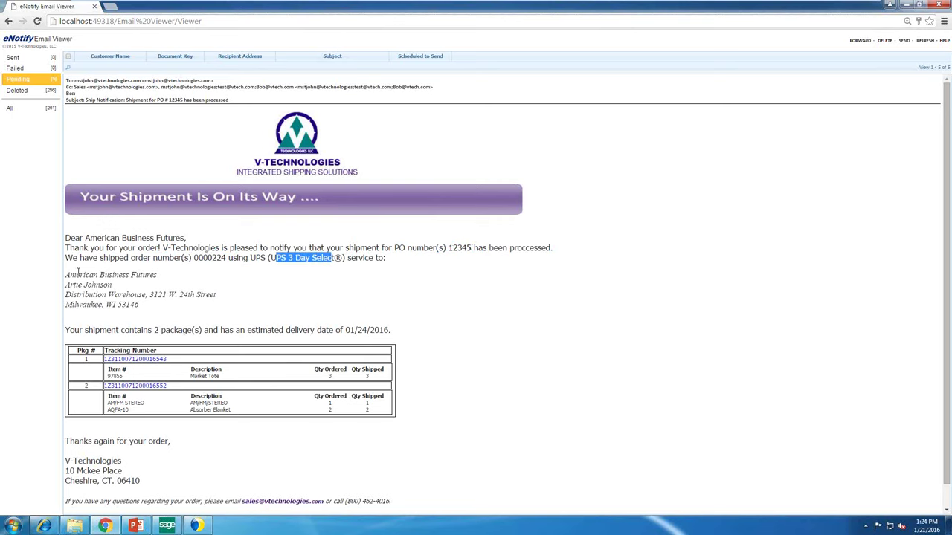
{"action": "left_click_drag", "start_coordinate": [70, 275], "coordinate": [123, 305]}
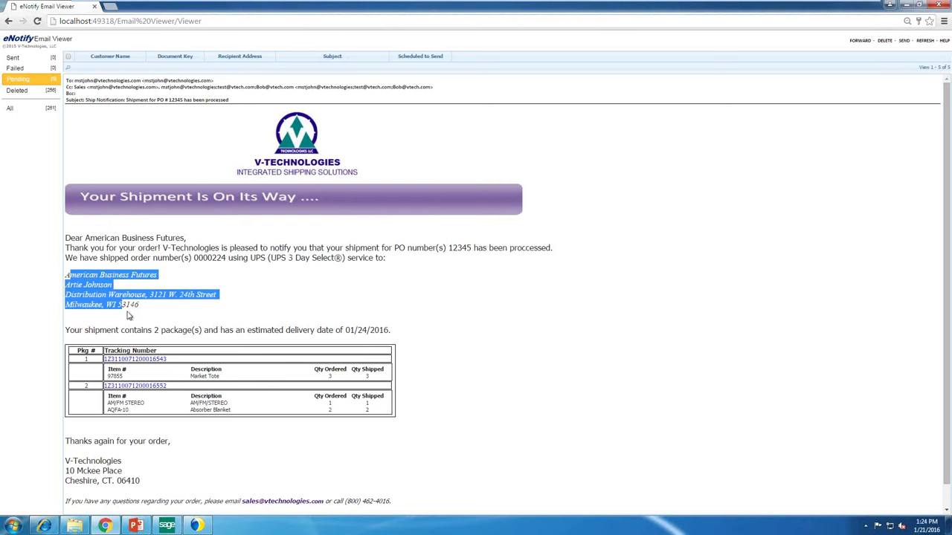
{"action": "scroll", "coordinate": [128, 316], "scroll_direction": "down", "scroll_amount": 1}
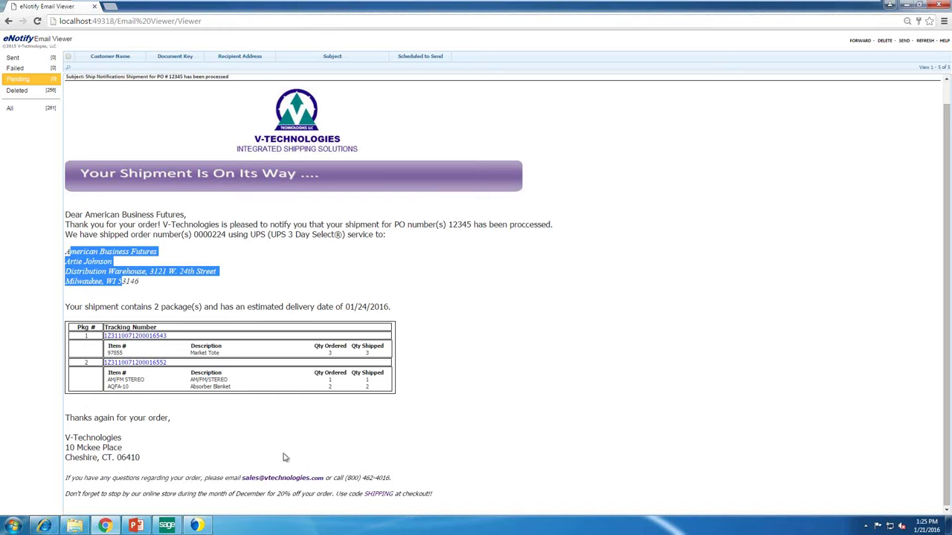
{"action": "scroll", "coordinate": [285, 458], "scroll_direction": "up", "scroll_amount": 1}
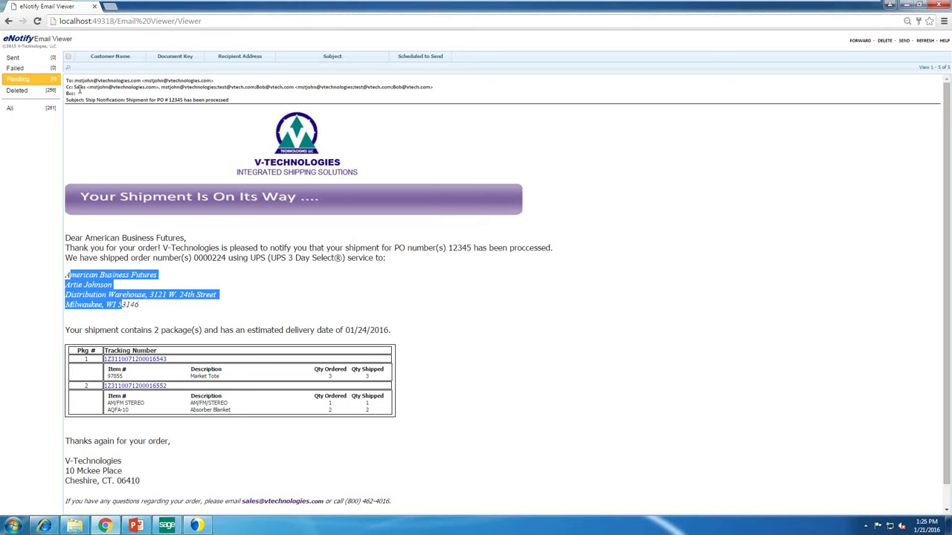
{"action": "left_click", "coordinate": [160, 86]}
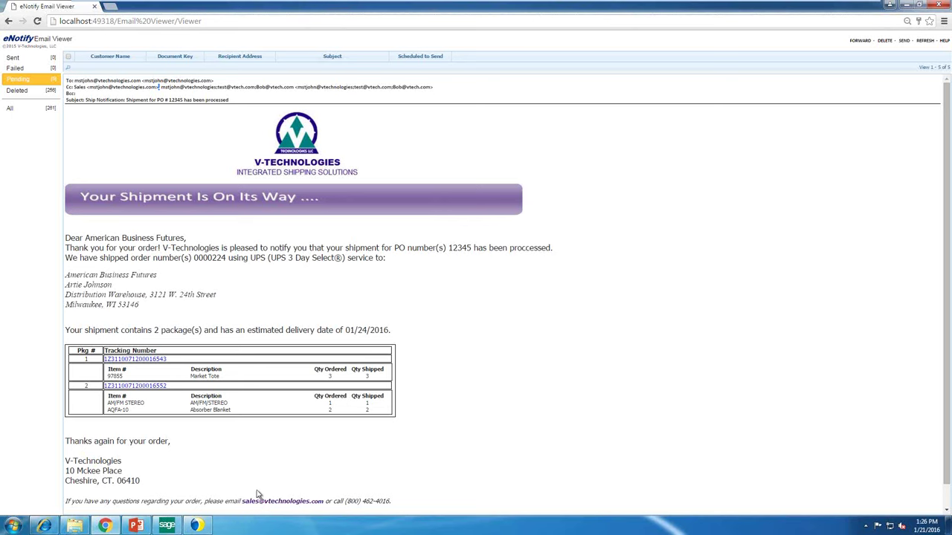
Step: Switch to StarShip and enable the Quantum View Notify package option on the new shipment
{"action": "left_click", "coordinate": [201, 526]}
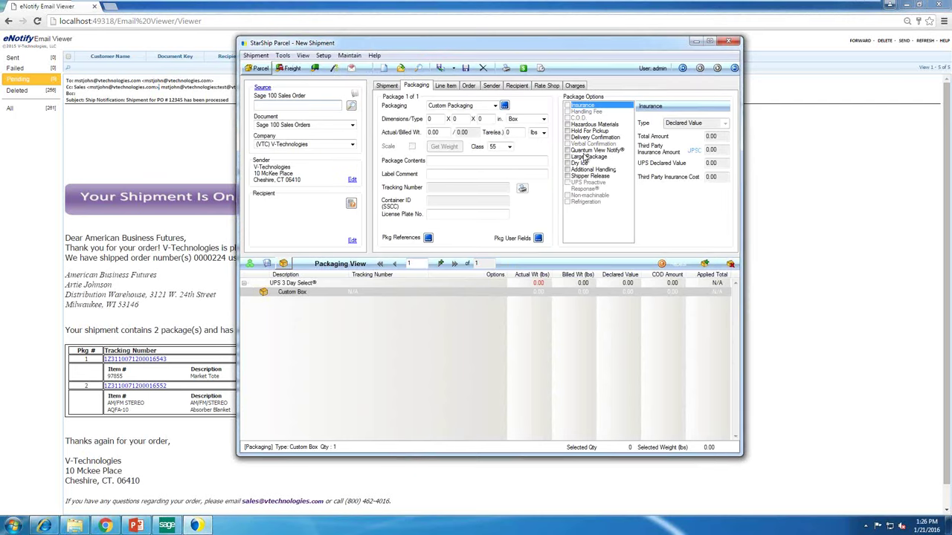
{"action": "left_click", "coordinate": [569, 151]}
{"action": "left_click", "coordinate": [568, 150]}
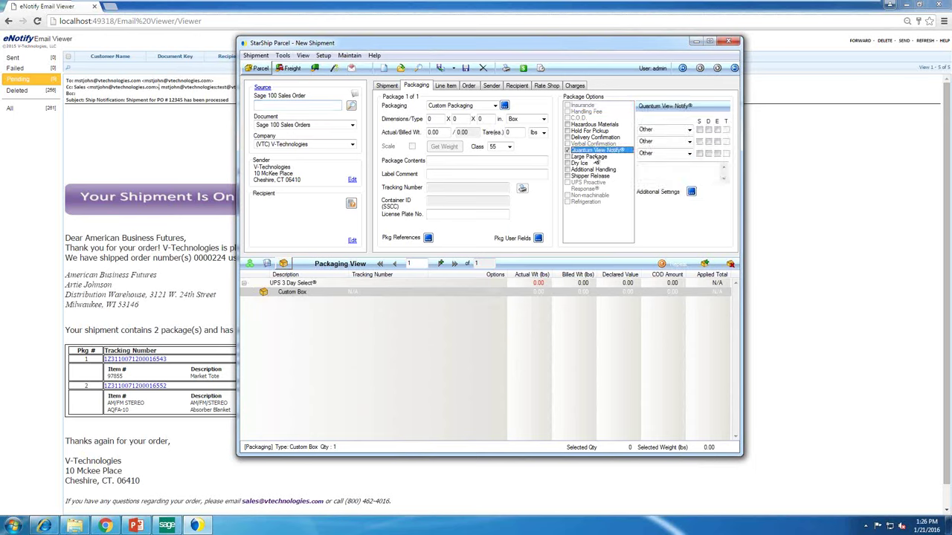
Step: Try the Exception notice for Notification # 1 in the Quantum View Notify additional settings, discard it, and minimize StarShip
{"action": "left_click", "coordinate": [690, 193]}
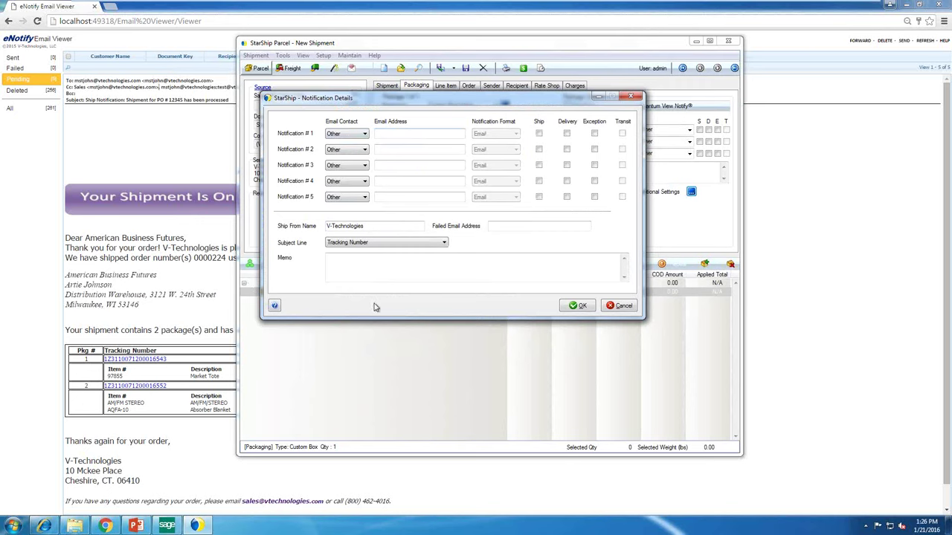
{"action": "left_click", "coordinate": [595, 135]}
{"action": "left_click_drag", "start_coordinate": [565, 101], "coordinate": [576, 118]}
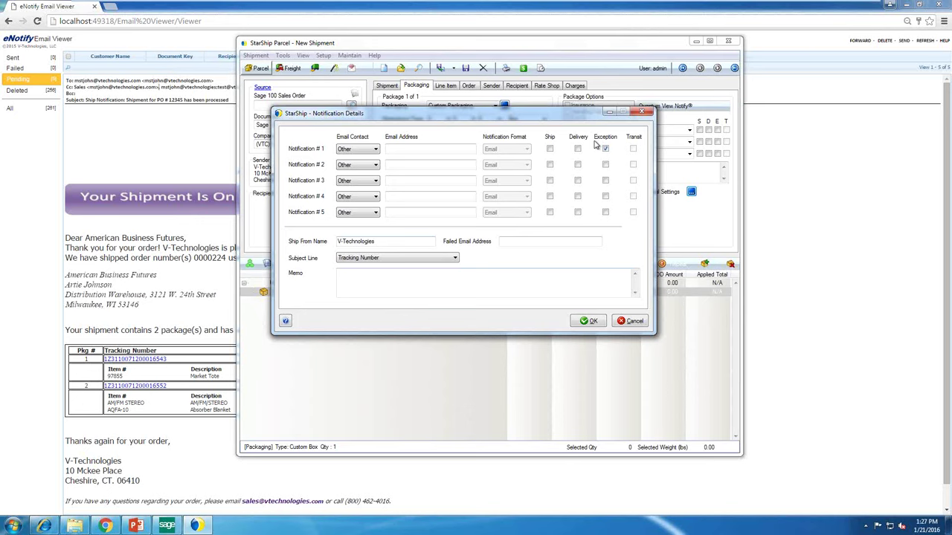
{"action": "left_click", "coordinate": [631, 324]}
{"action": "left_click", "coordinate": [497, 286]}
{"action": "left_click", "coordinate": [693, 42]}
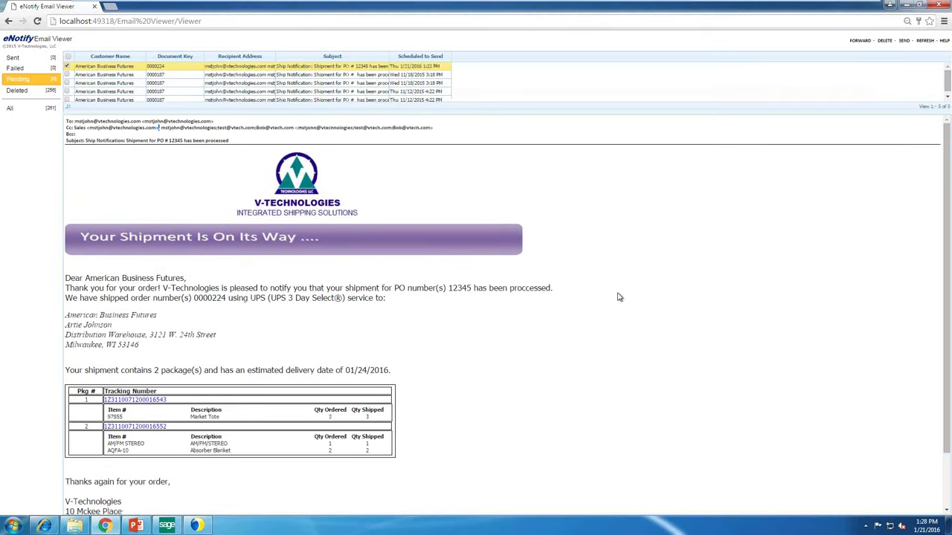
Step: Switch to the V-Technologies Dashboard and line up the Shipments By User and Top 5 Customers charts beside Shipments By Carrier
{"action": "left_click", "coordinate": [906, 6]}
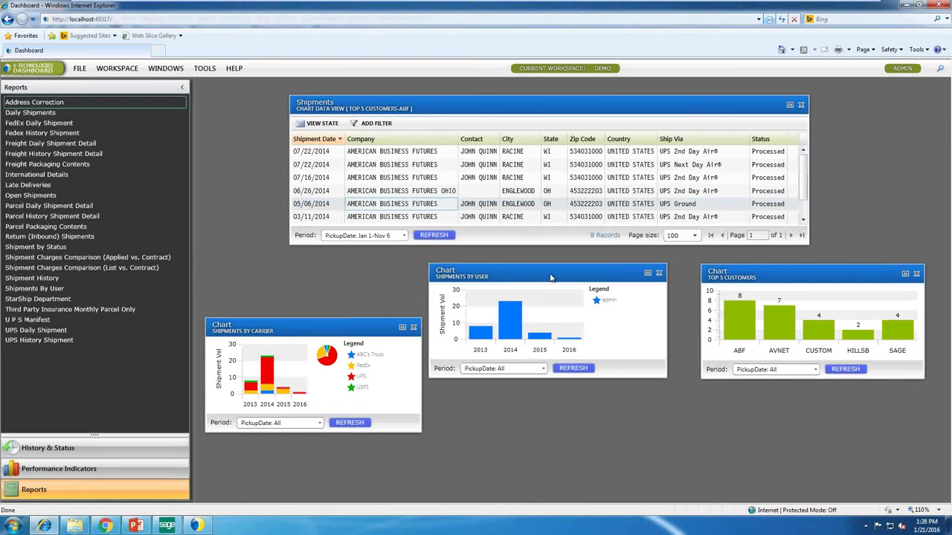
{"action": "left_click_drag", "start_coordinate": [549, 274], "coordinate": [556, 331]}
{"action": "left_click_drag", "start_coordinate": [798, 277], "coordinate": [773, 322]}
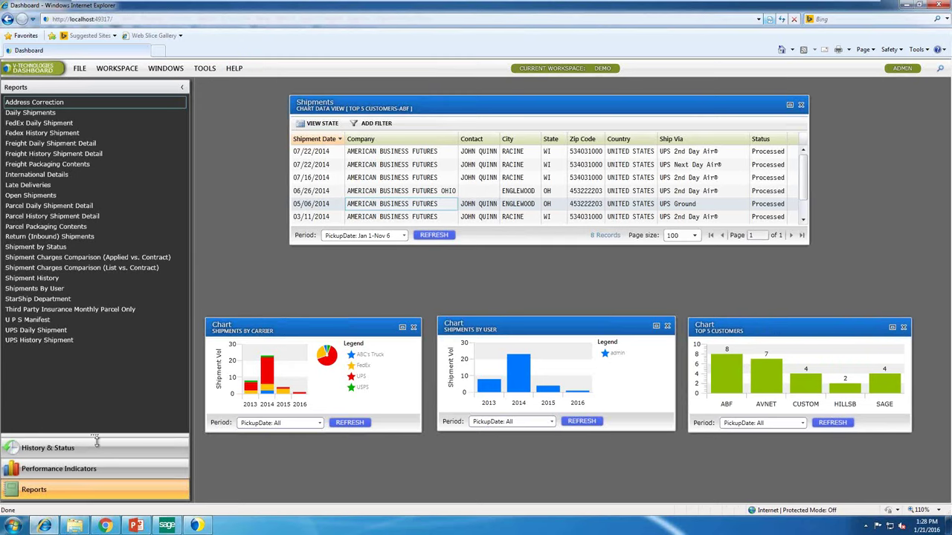
Step: Show the Performance Indicators and open the record details of the 05/06/2014 American Business Futures shipment
{"action": "left_click", "coordinate": [85, 466]}
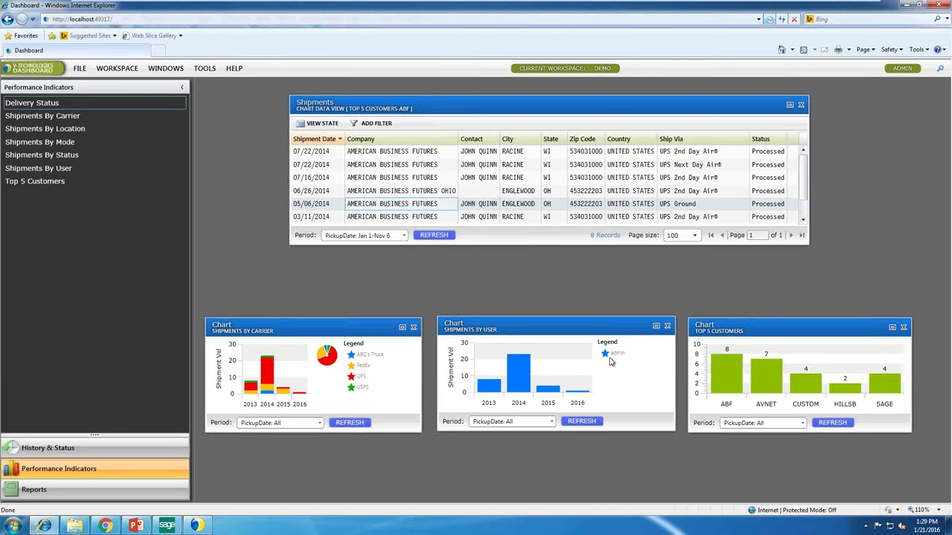
{"action": "mouse_move", "coordinate": [532, 360]}
{"action": "mouse_move", "coordinate": [329, 366]}
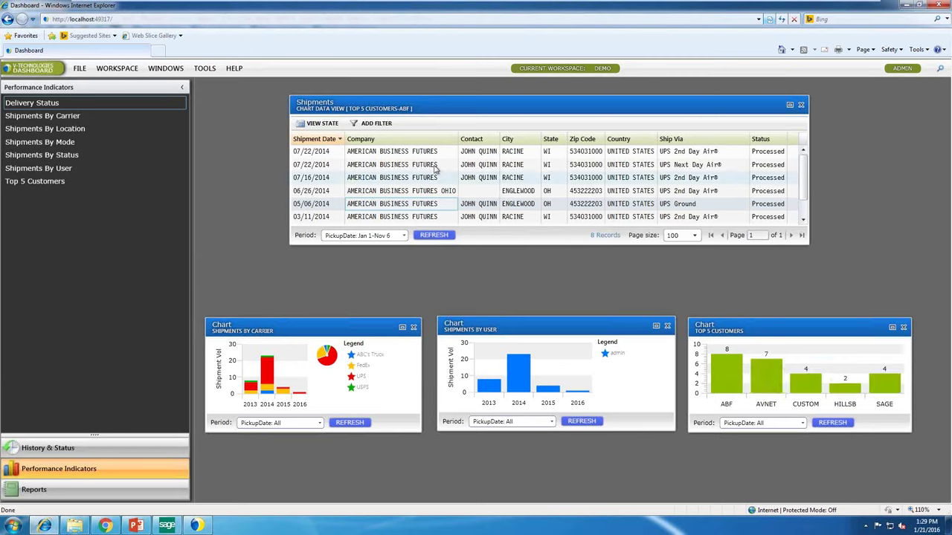
{"action": "left_click", "coordinate": [414, 203]}
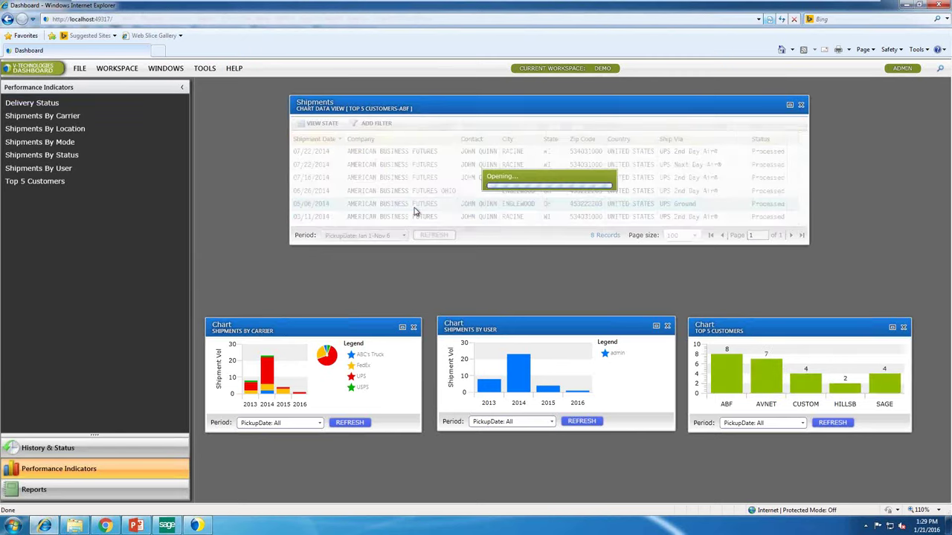
{"action": "double_click", "coordinate": [413, 203]}
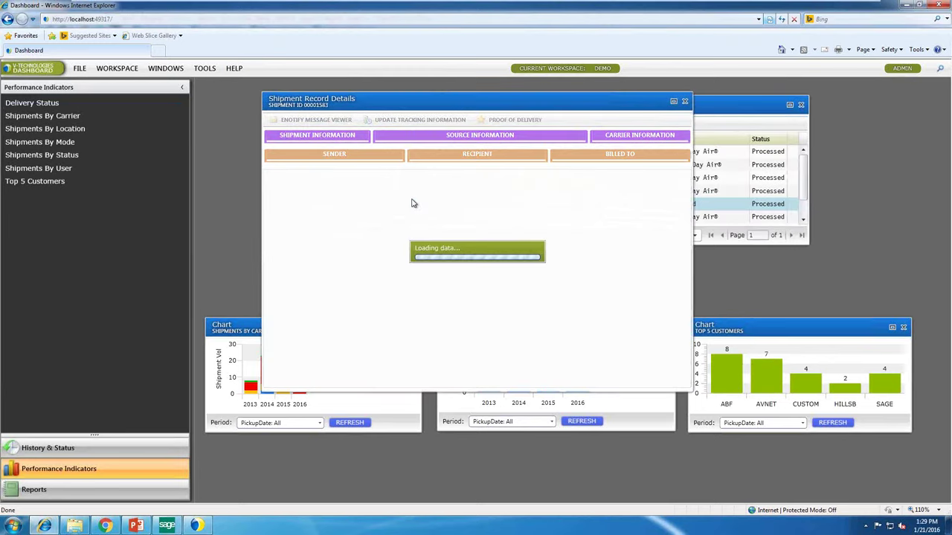
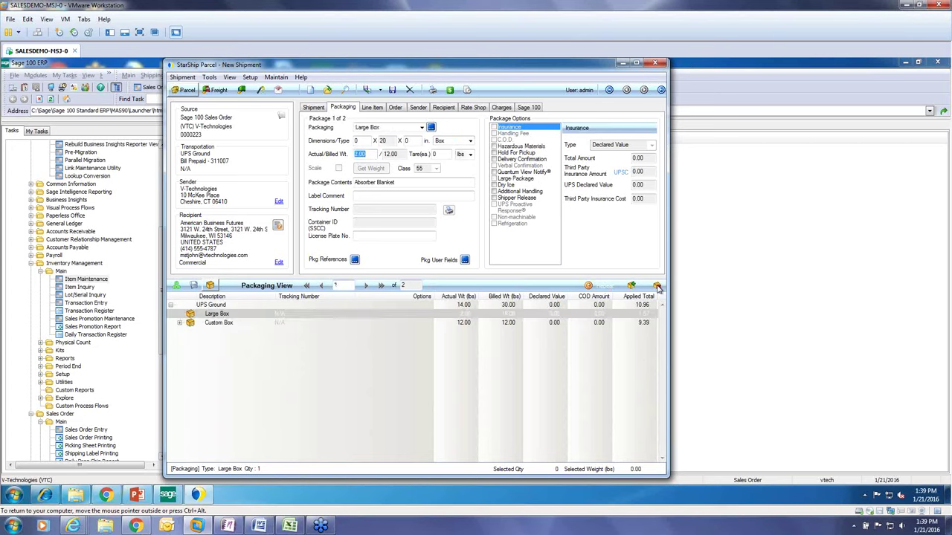
Step: Remove the empty Large Box package and add a new second package to the UPS Ground shipment
{"action": "left_click", "coordinate": [215, 325]}
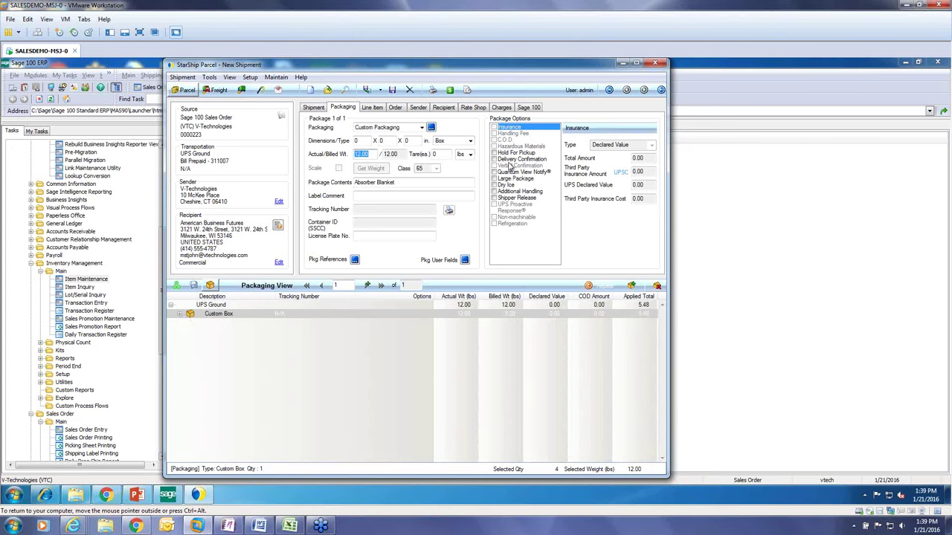
{"action": "left_click", "coordinate": [631, 286]}
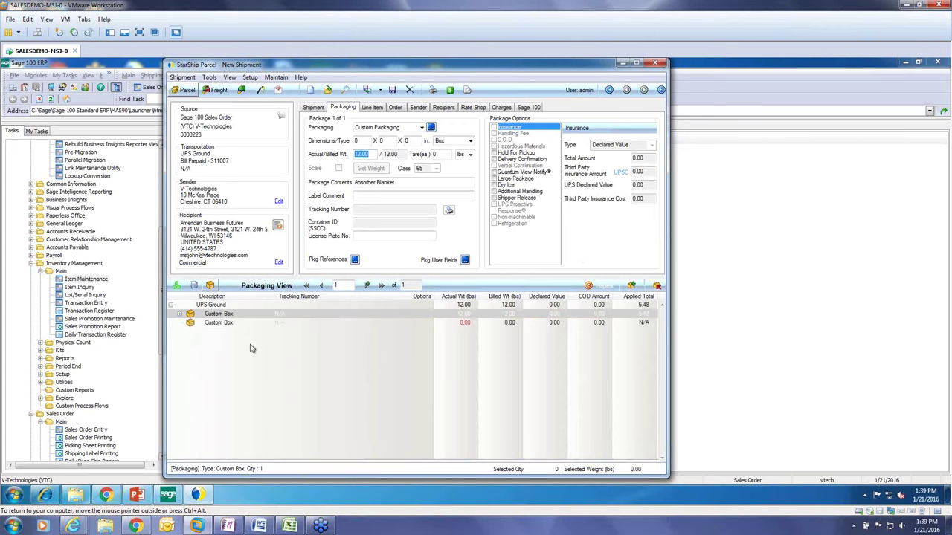
{"action": "left_click", "coordinate": [216, 324]}
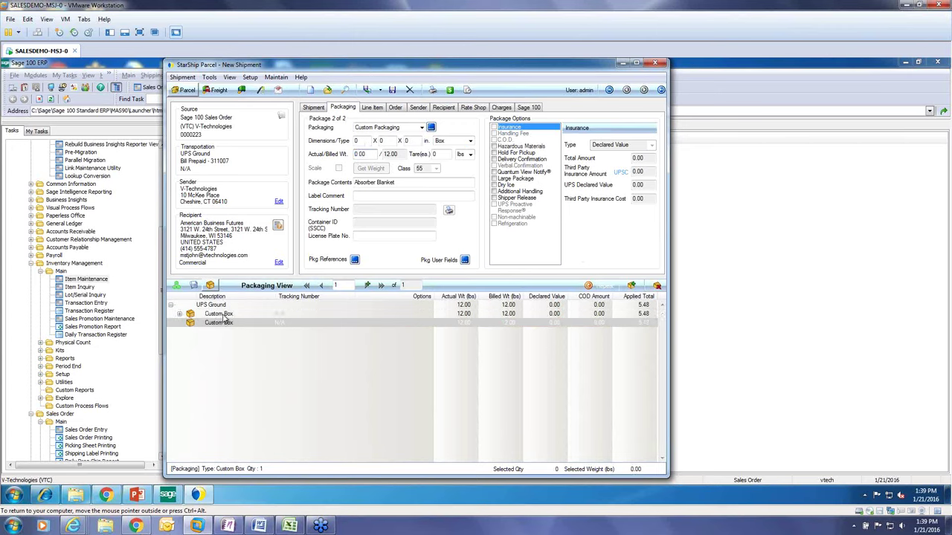
Step: Set the packaging of the first package, which holds the line items, to Large Box
{"action": "left_click", "coordinate": [217, 313]}
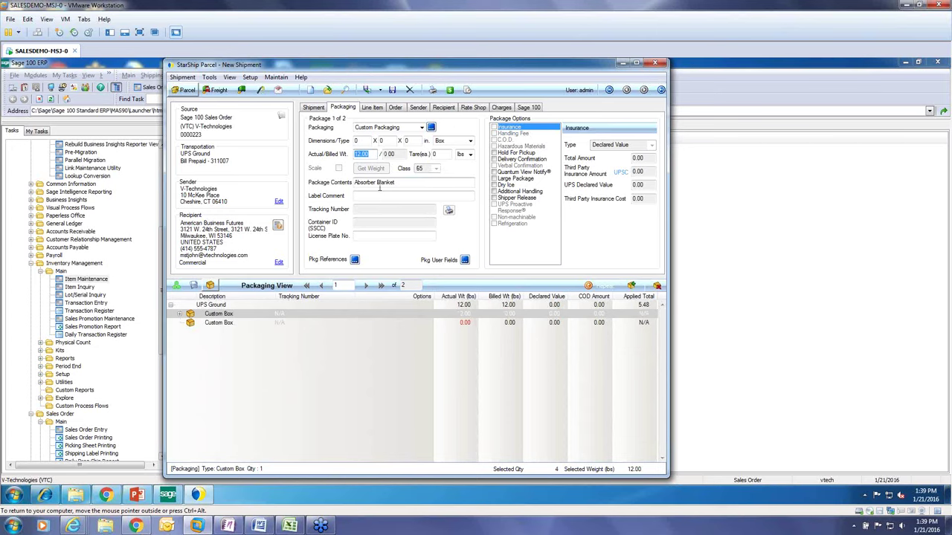
{"action": "left_click", "coordinate": [421, 128]}
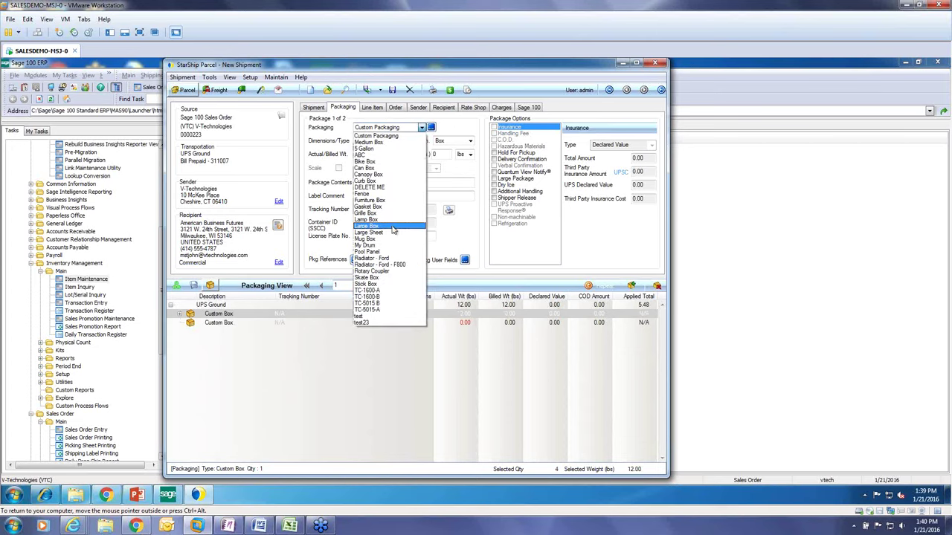
{"action": "left_click", "coordinate": [391, 226]}
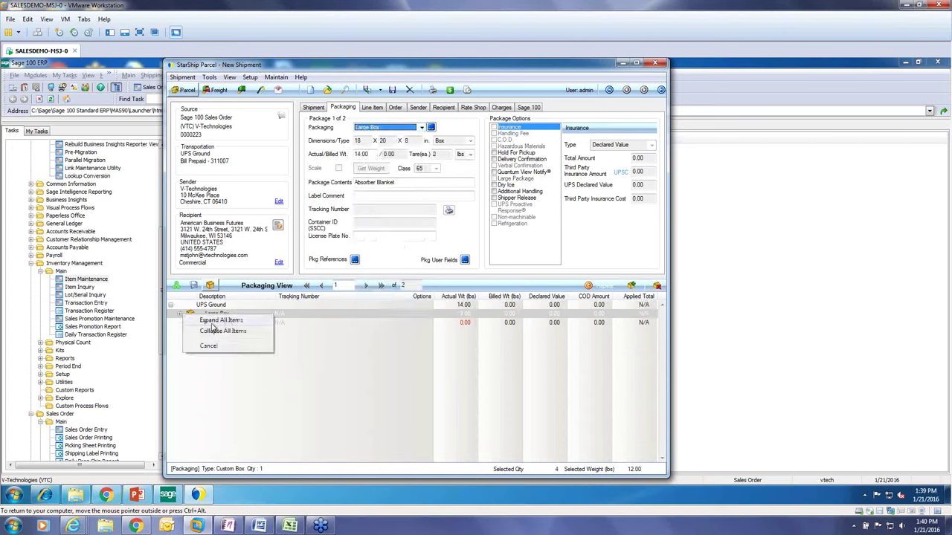
Step: Move the Solenoid operated Micro-Pump and Absorber Blanket items from the Large Box into the second package and set its packaging to Medium Box
{"action": "left_click", "coordinate": [231, 329]}
{"action": "left_click", "coordinate": [240, 332]}
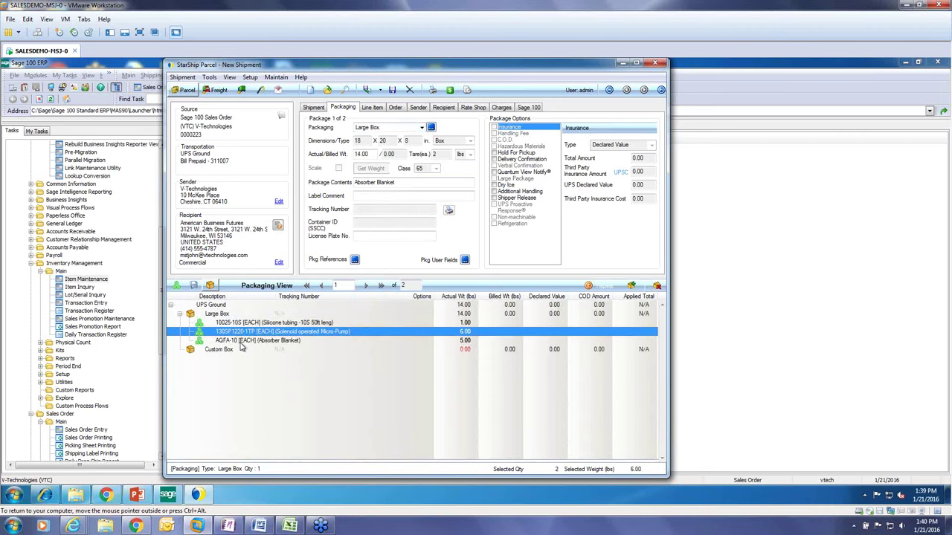
{"action": "left_click_drag", "start_coordinate": [242, 342], "coordinate": [219, 349]}
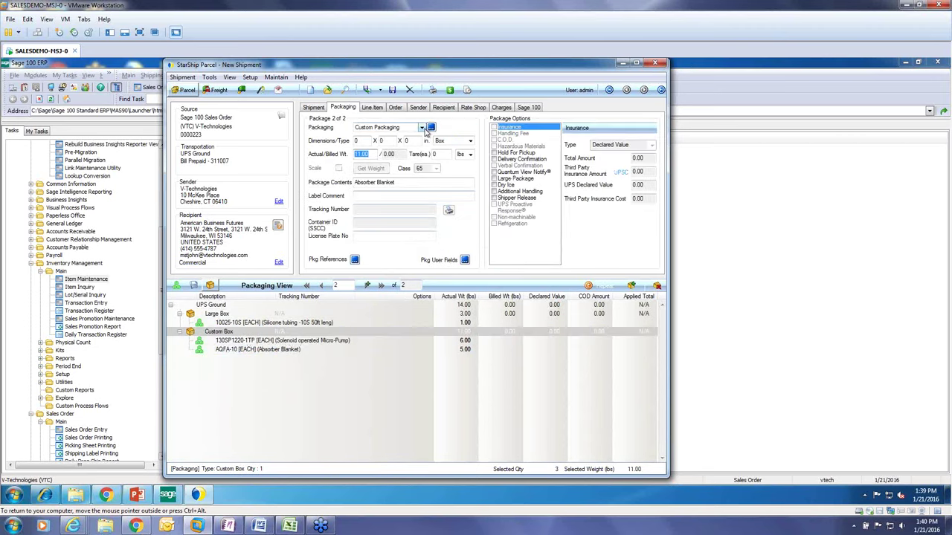
{"action": "left_click", "coordinate": [421, 127]}
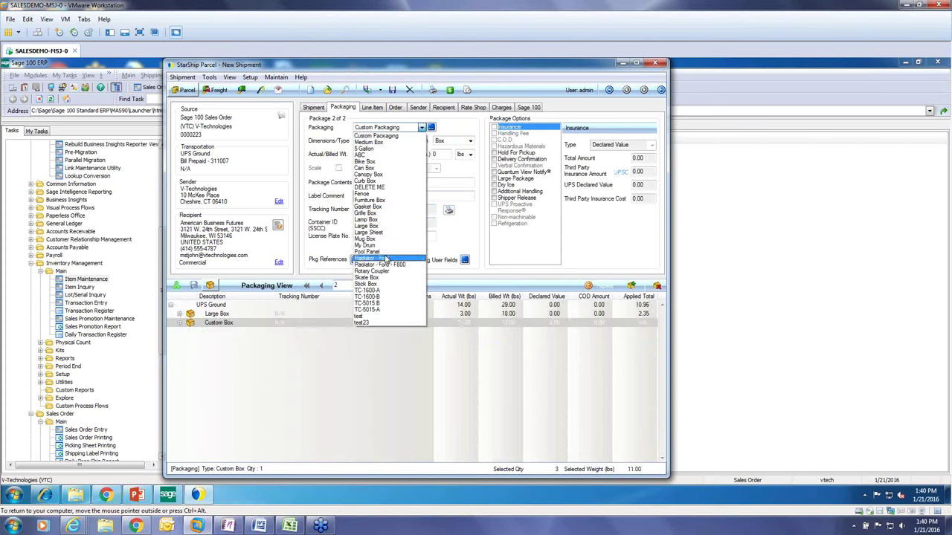
{"action": "left_click", "coordinate": [382, 143]}
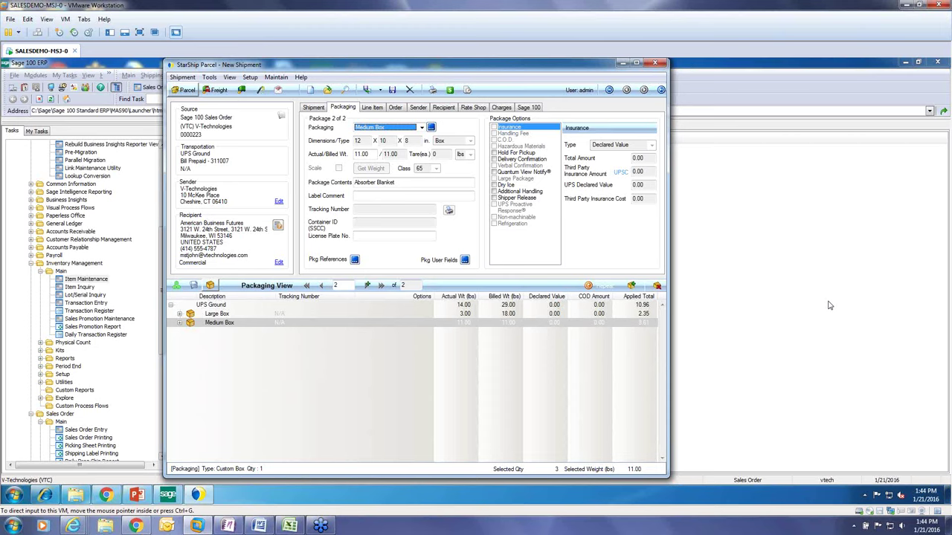
Step: Try to split the quantity of the 130SP1220-1TP Micro-Pump item in the Medium Box, and dismiss the Split Quantity prompt
{"action": "left_click", "coordinate": [180, 323]}
{"action": "left_click", "coordinate": [264, 333]}
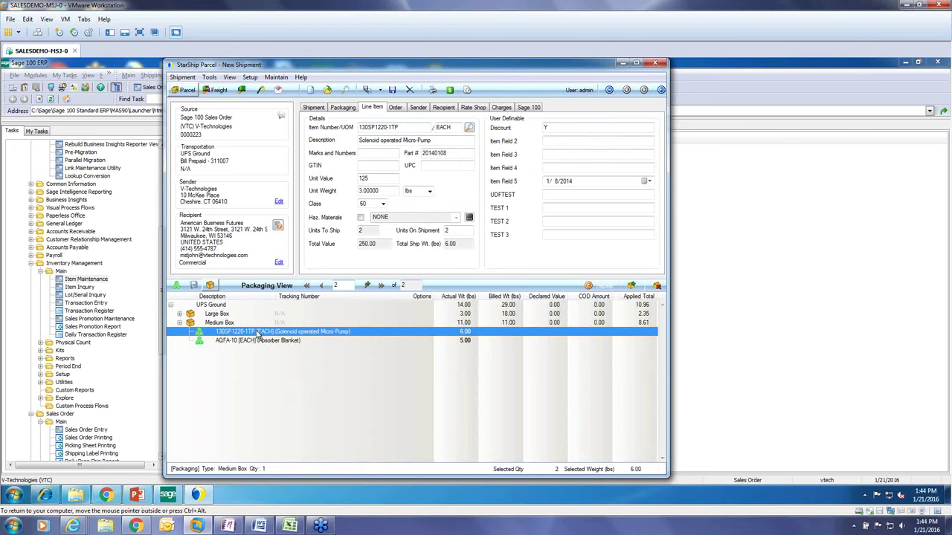
{"action": "left_click_drag", "start_coordinate": [258, 335], "coordinate": [259, 339]}
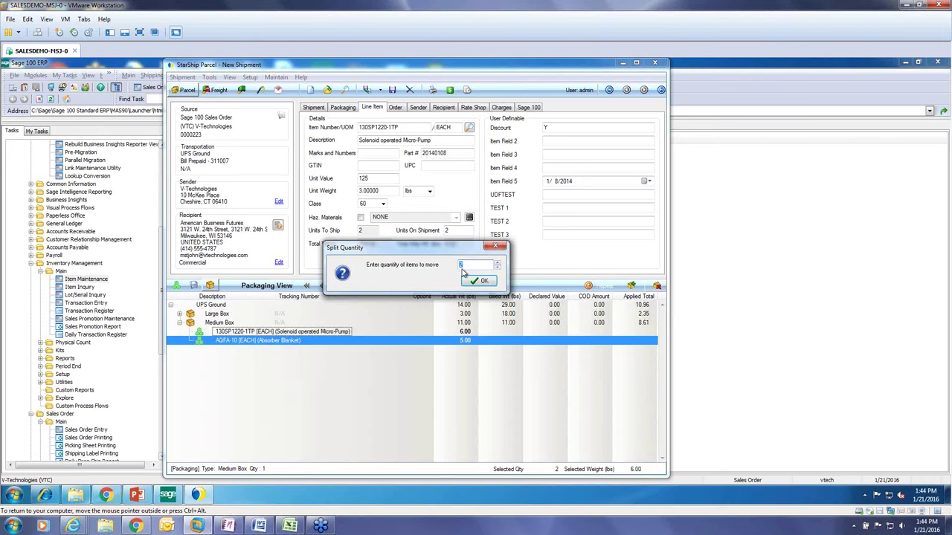
{"action": "left_click", "coordinate": [495, 247]}
Step: Try packing 10025-10S and AQFA-10 into a Large Box and 130SP1220-1TP into a Medium Box in the Shipping Assistant, and cancel it
{"action": "left_click", "coordinate": [261, 90]}
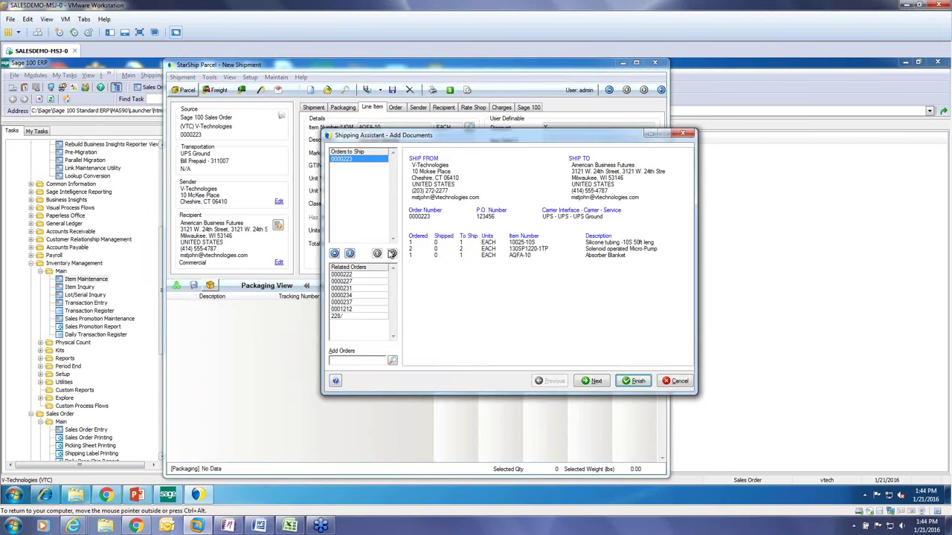
{"action": "left_click", "coordinate": [592, 380]}
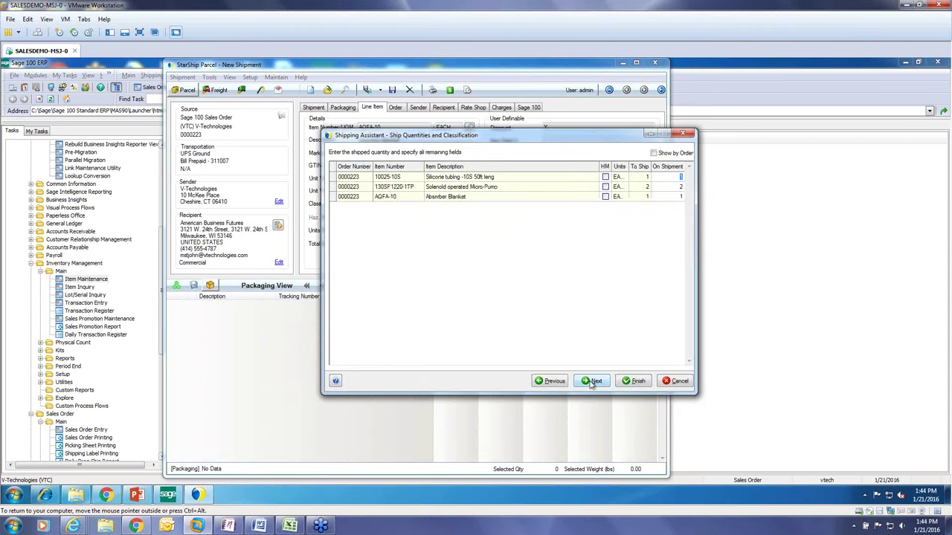
{"action": "left_click", "coordinate": [593, 381]}
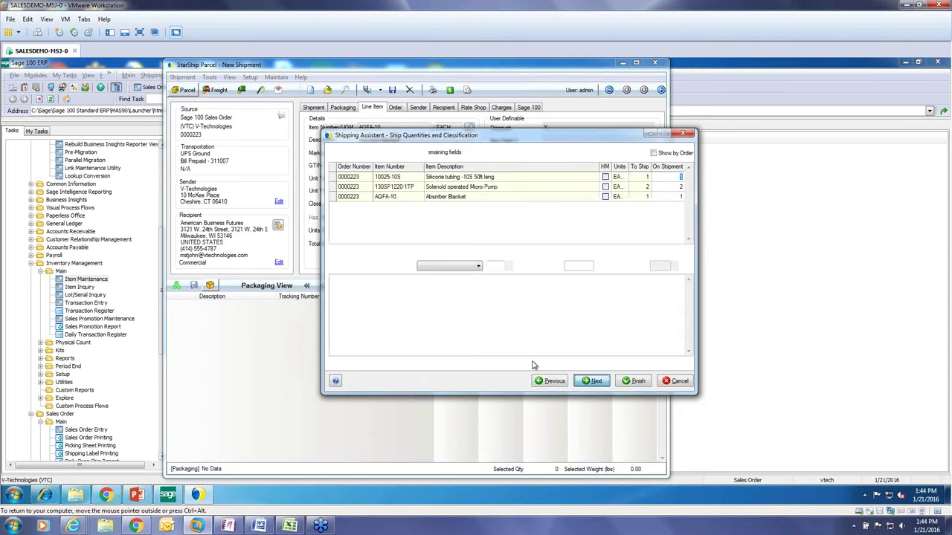
{"action": "left_click_drag", "start_coordinate": [339, 164], "coordinate": [333, 272]}
{"action": "left_click", "coordinate": [336, 267]}
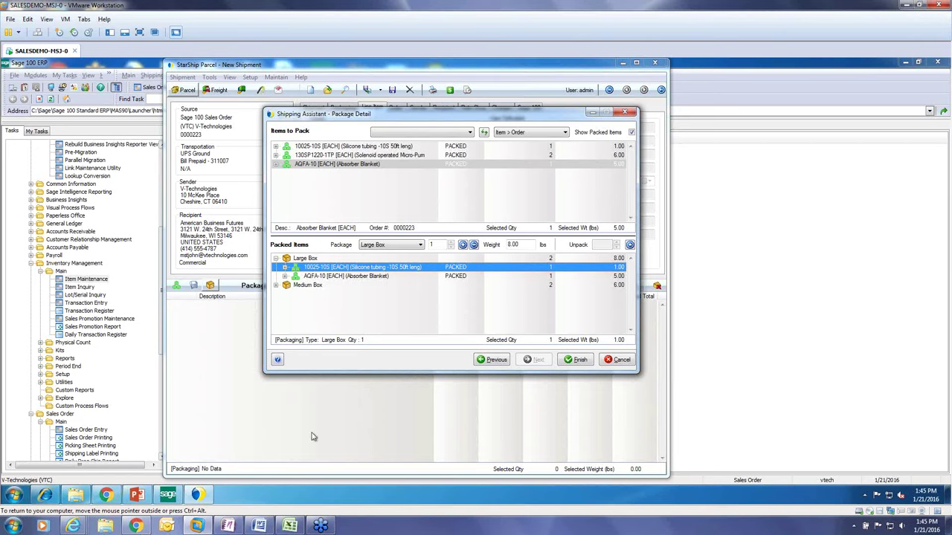
{"action": "left_click", "coordinate": [631, 113]}
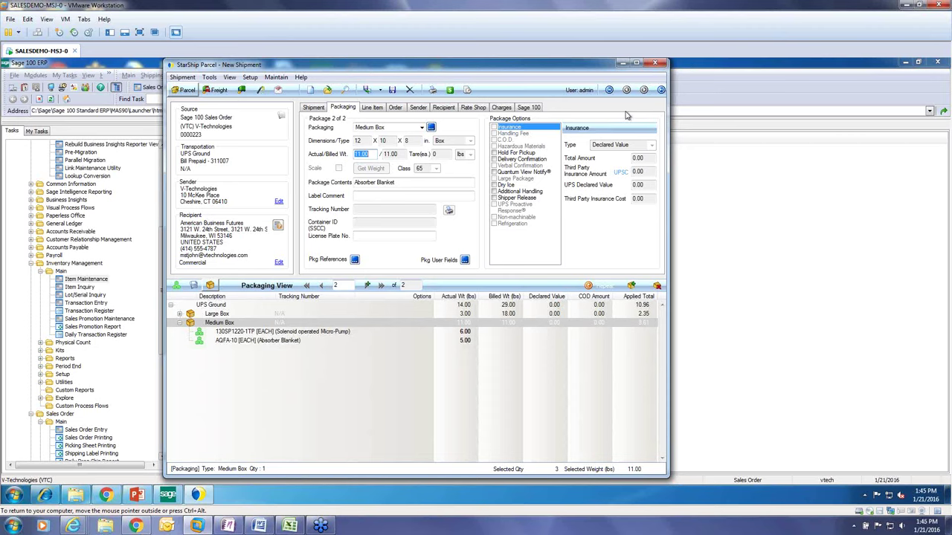
Step: Switch to Sage 100 and review the freight amount in the totals of the American Business Futures invoice in S/O Invoice Data Entry
{"action": "left_click", "coordinate": [112, 169]}
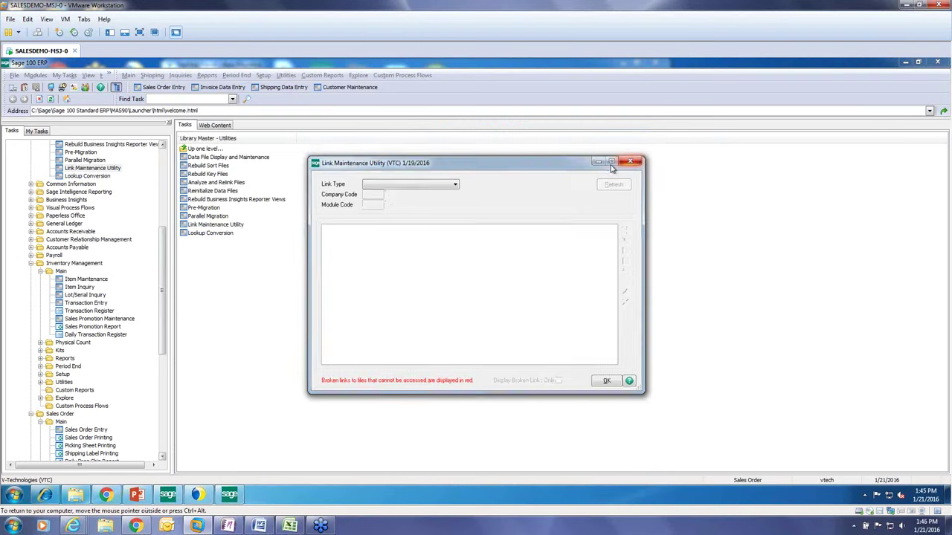
{"action": "left_click", "coordinate": [629, 161]}
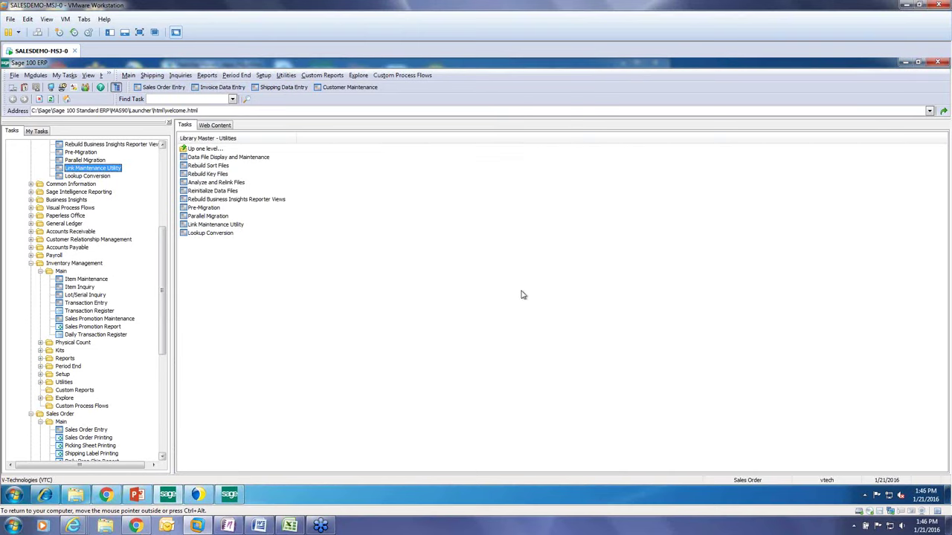
{"action": "left_click", "coordinate": [232, 495]}
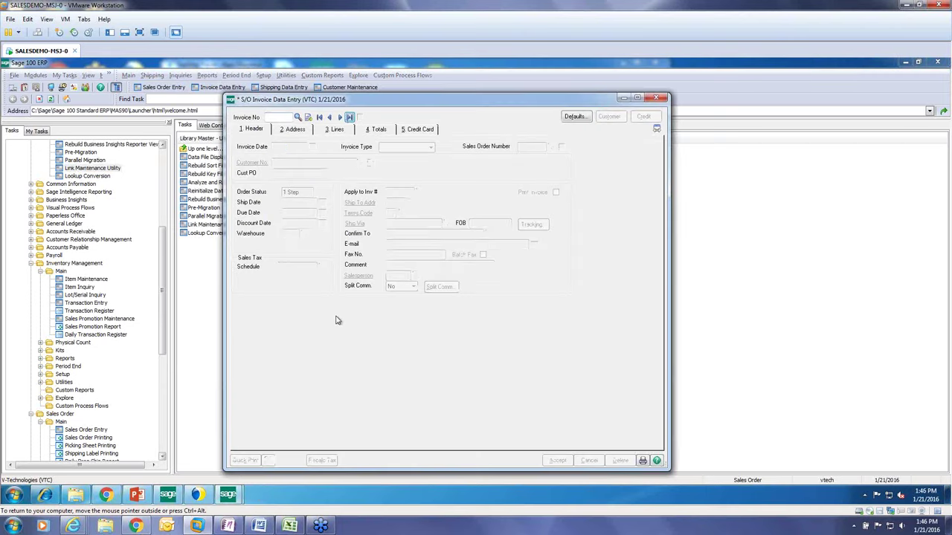
{"action": "key", "text": "alt+4"}
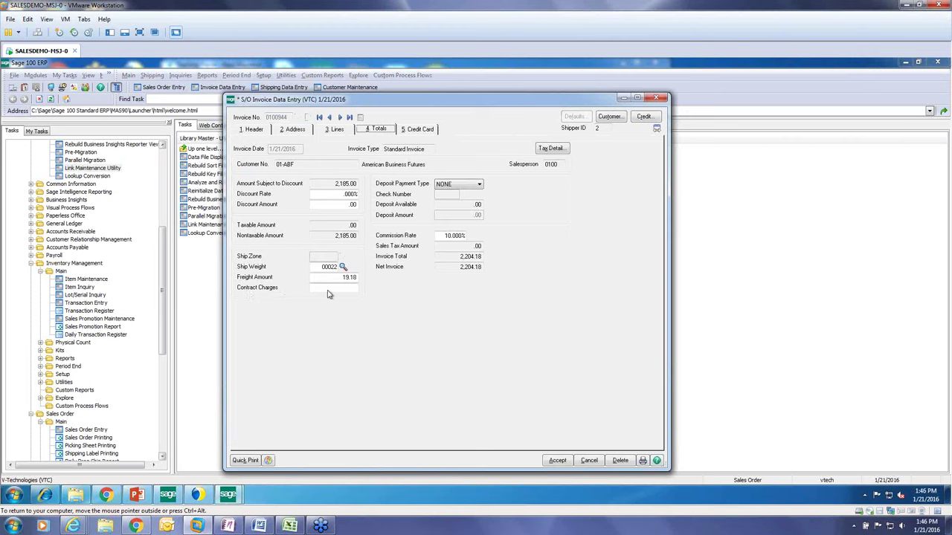
{"action": "left_click", "coordinate": [235, 286]}
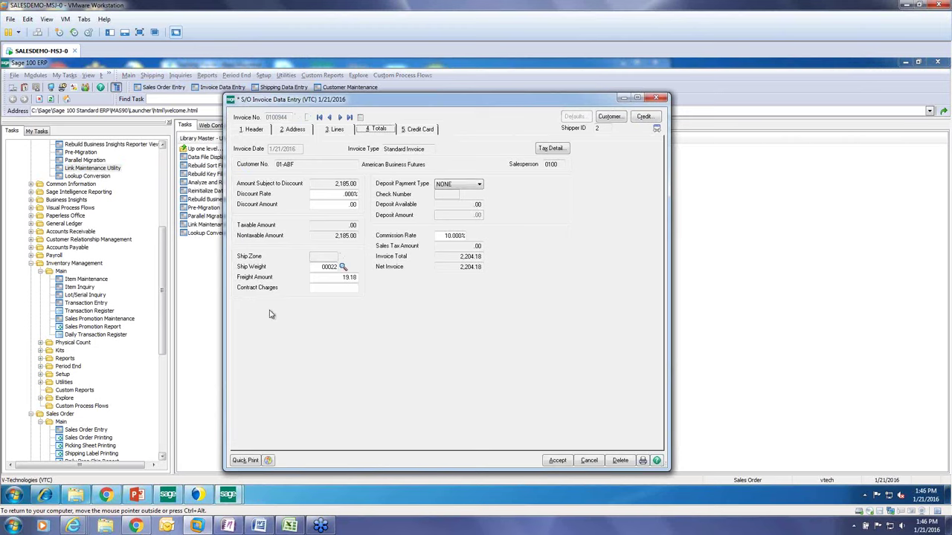